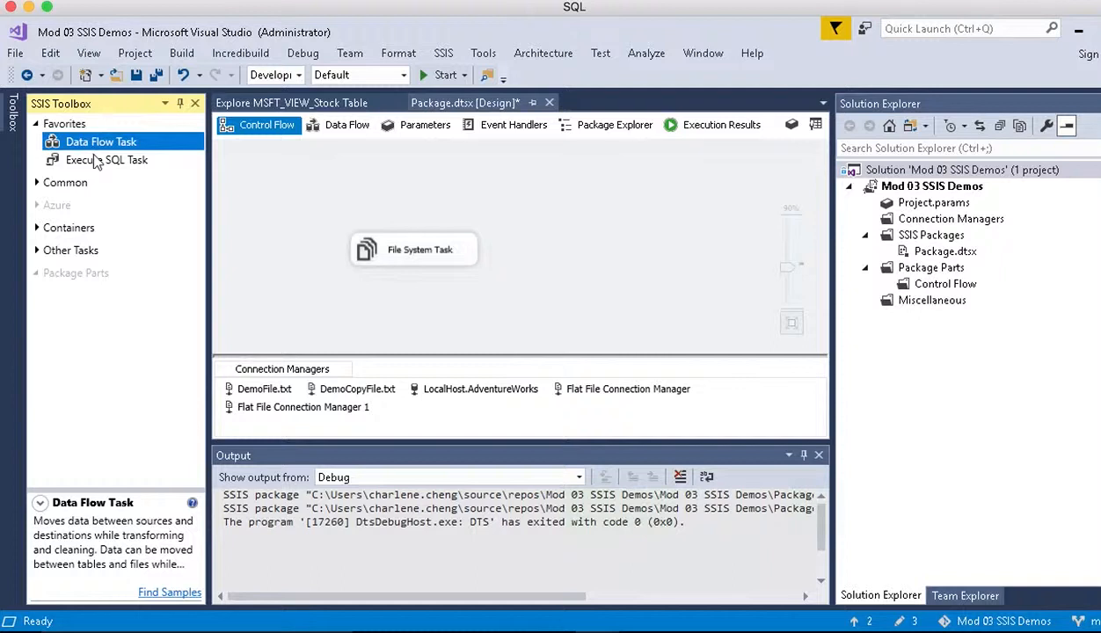
Step: Add a Data Flow Task beside the File System Task and start adding a source to its data flow with Source Assistant
drag(308, 195, 553, 248)
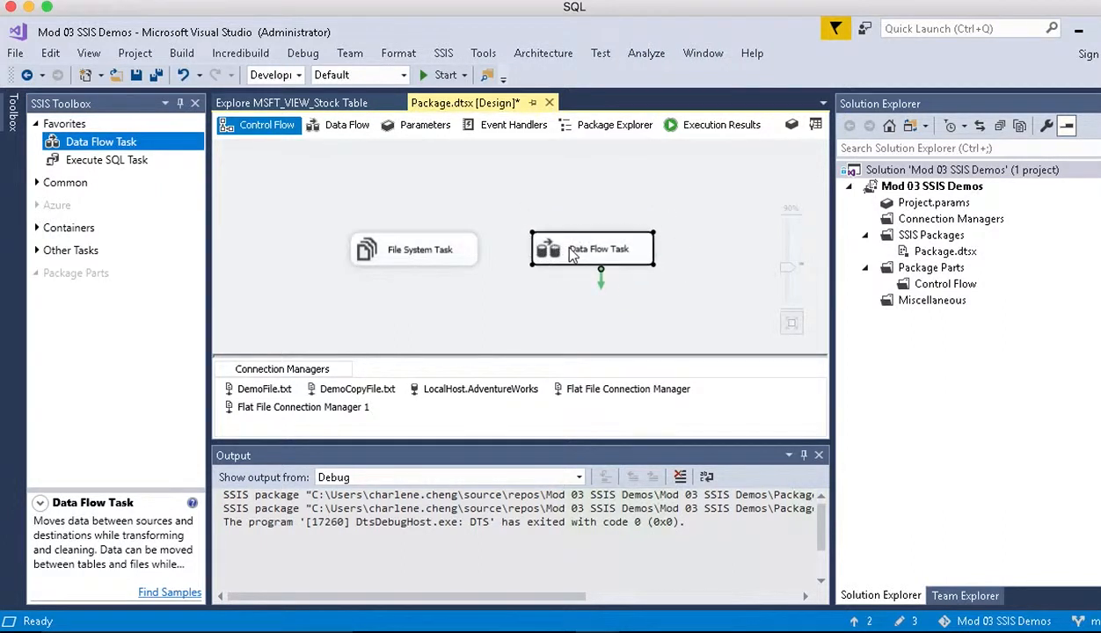
click(346, 135)
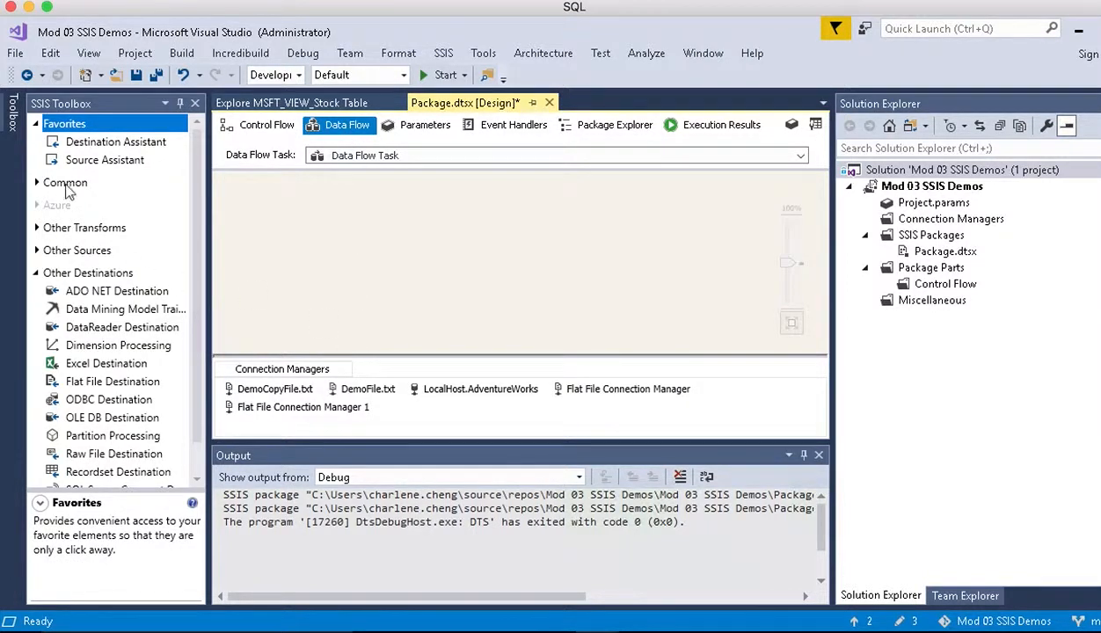
drag(85, 158, 311, 216)
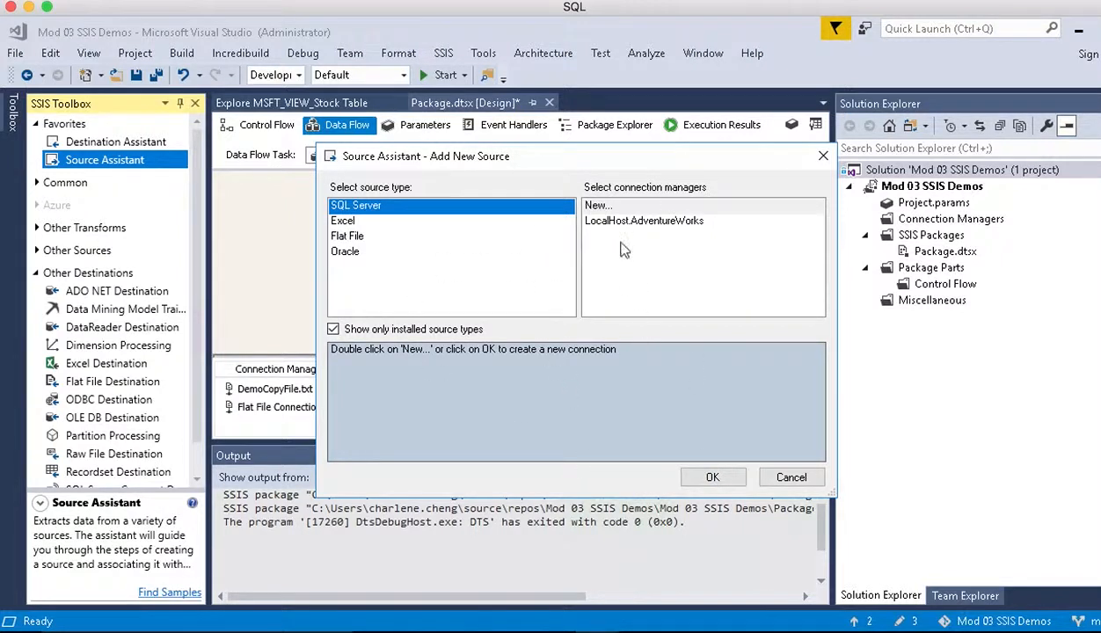
Step: Create a new SQL Server connection for the source to server "." and the AdventureWorks database, using Windows Authentication
click(598, 206)
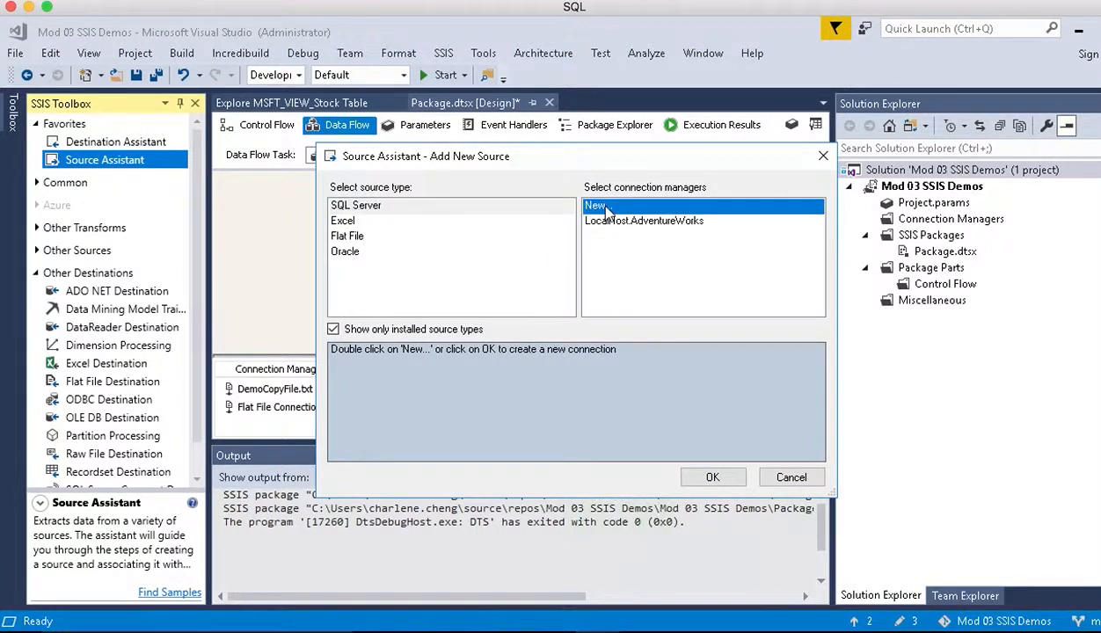
double_click(605, 206)
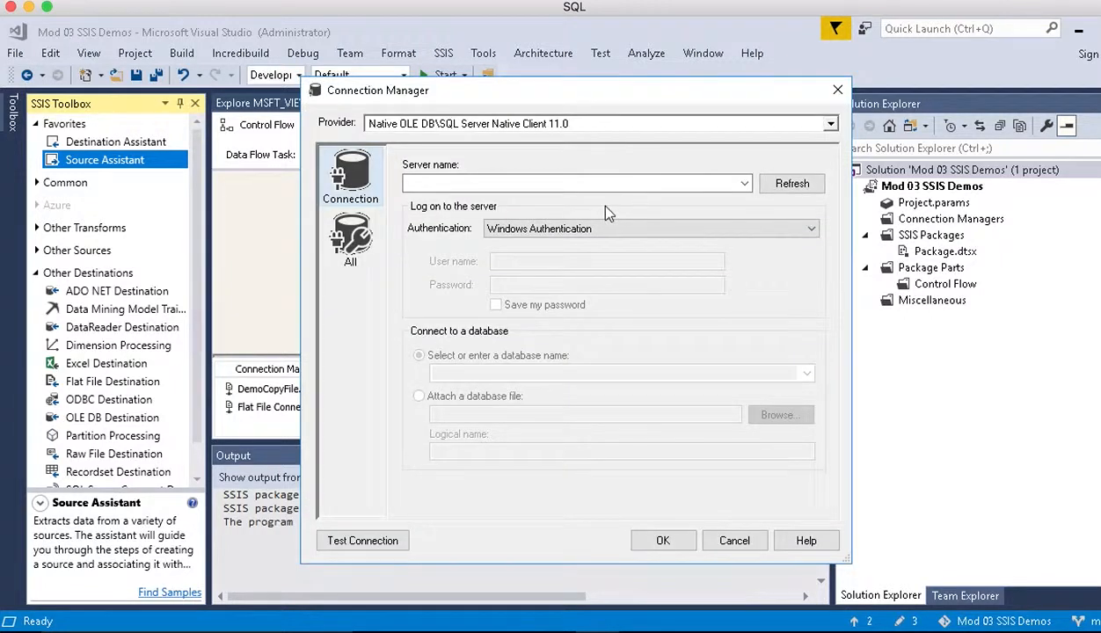
click(536, 182)
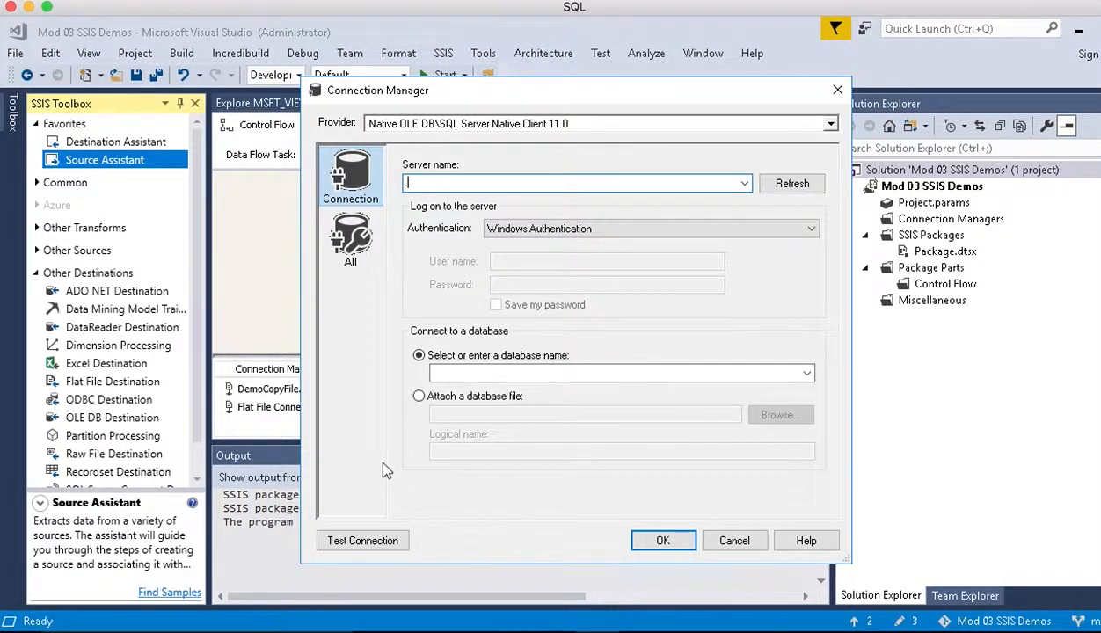
click(806, 375)
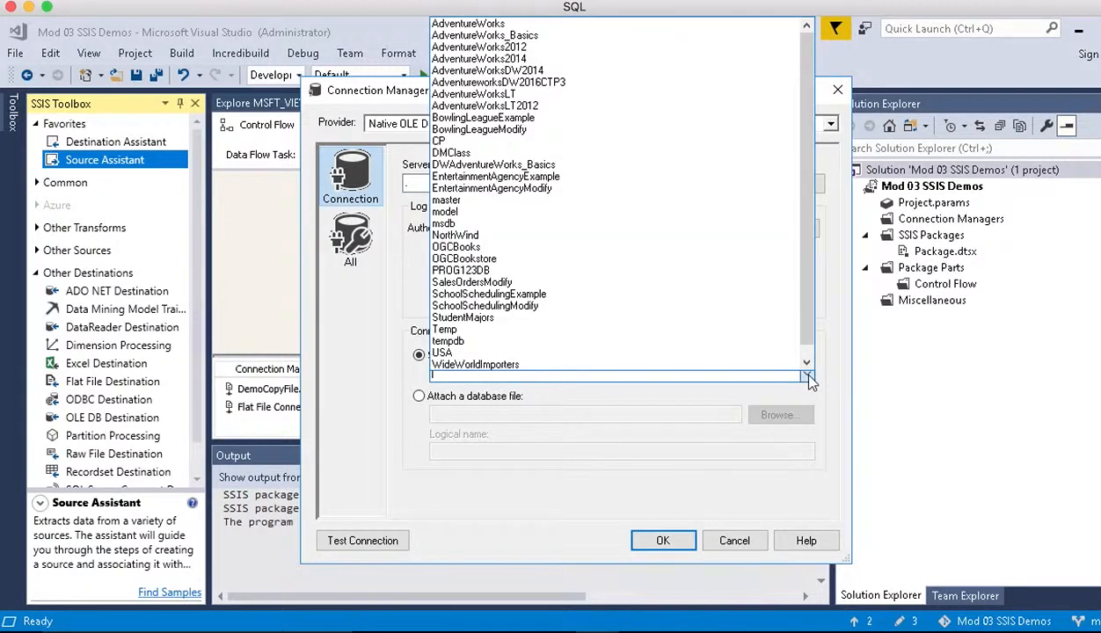
click(507, 25)
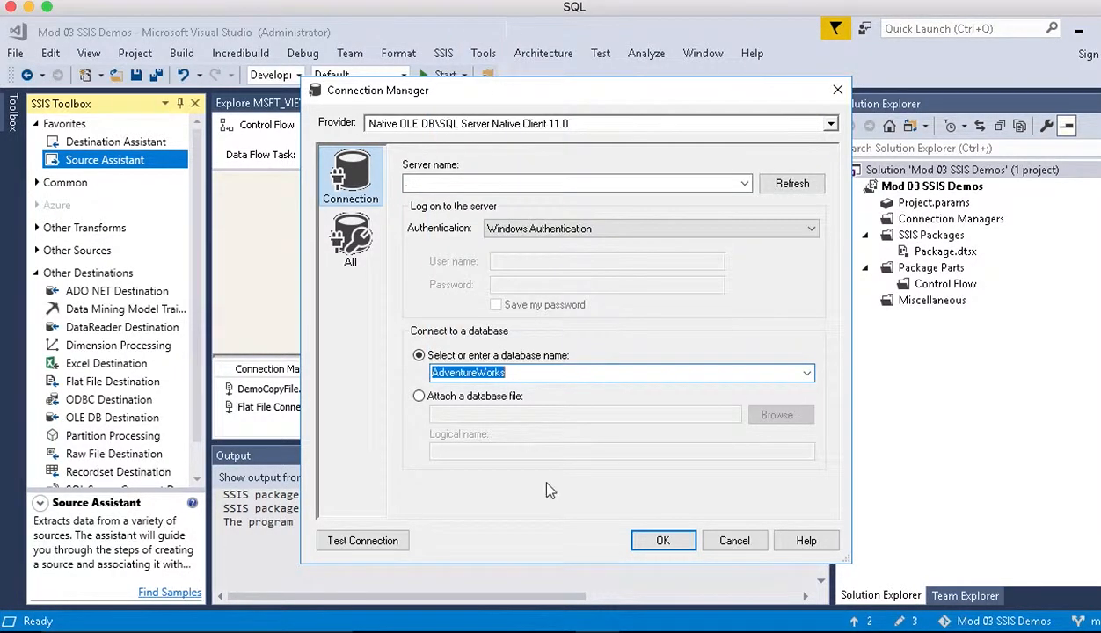
click(664, 542)
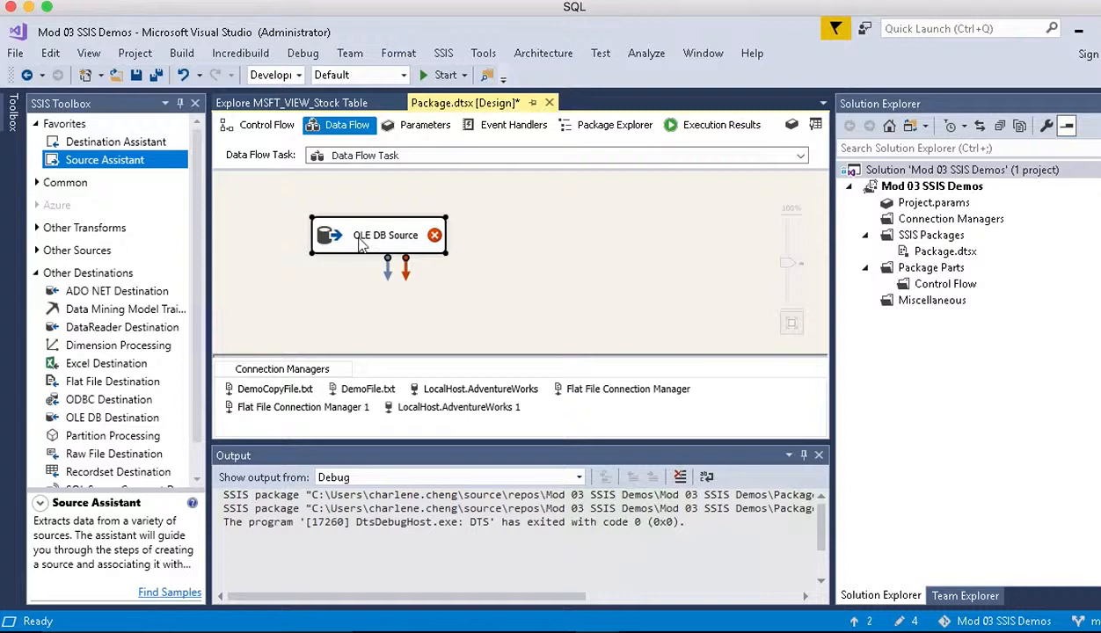
Step: Open the OLE DB Source's settings and look through the available tables in Table or view mode
double_click(360, 241)
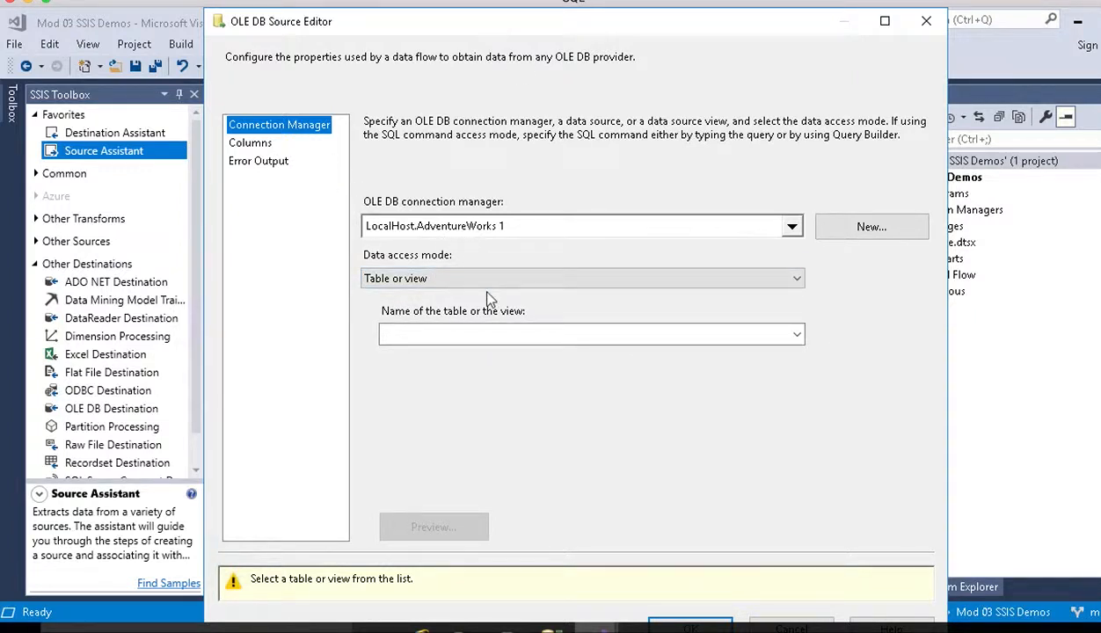
click(454, 278)
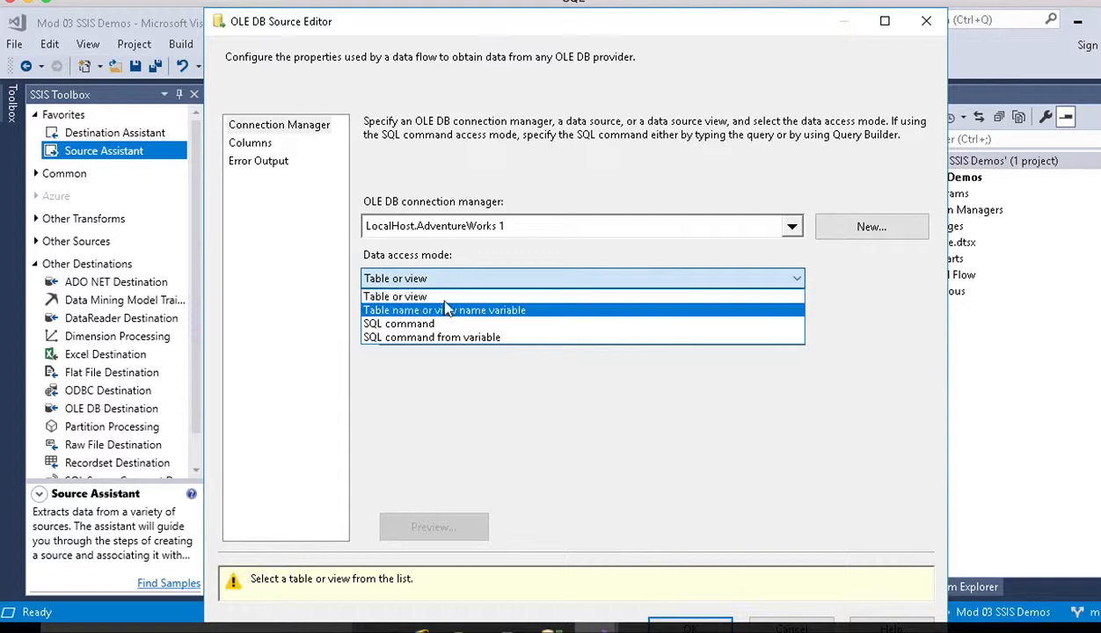
click(444, 299)
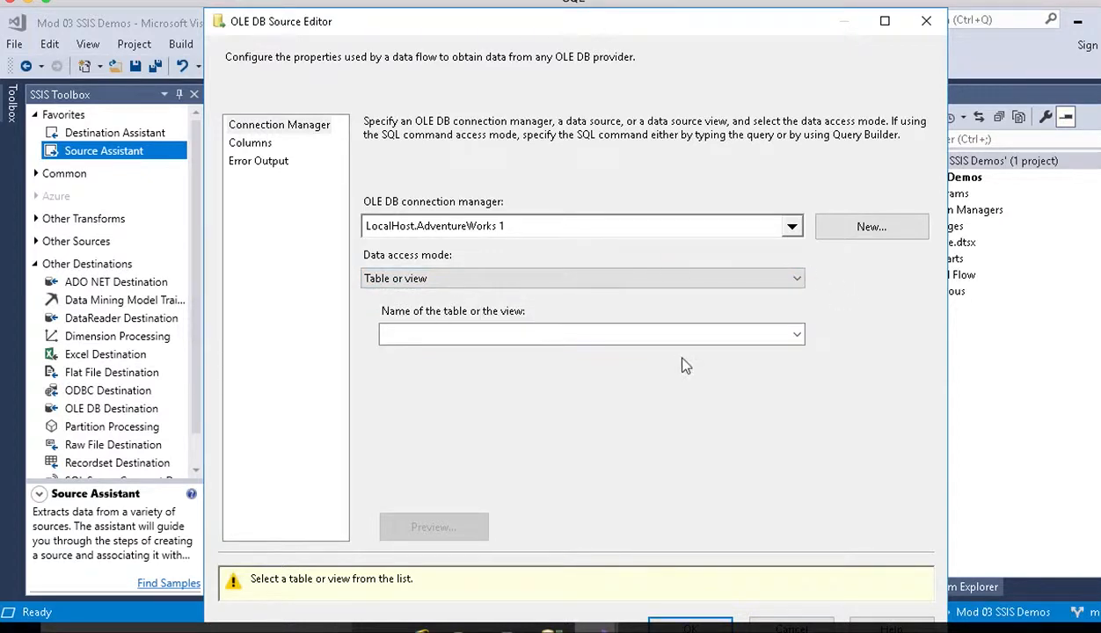
click(664, 339)
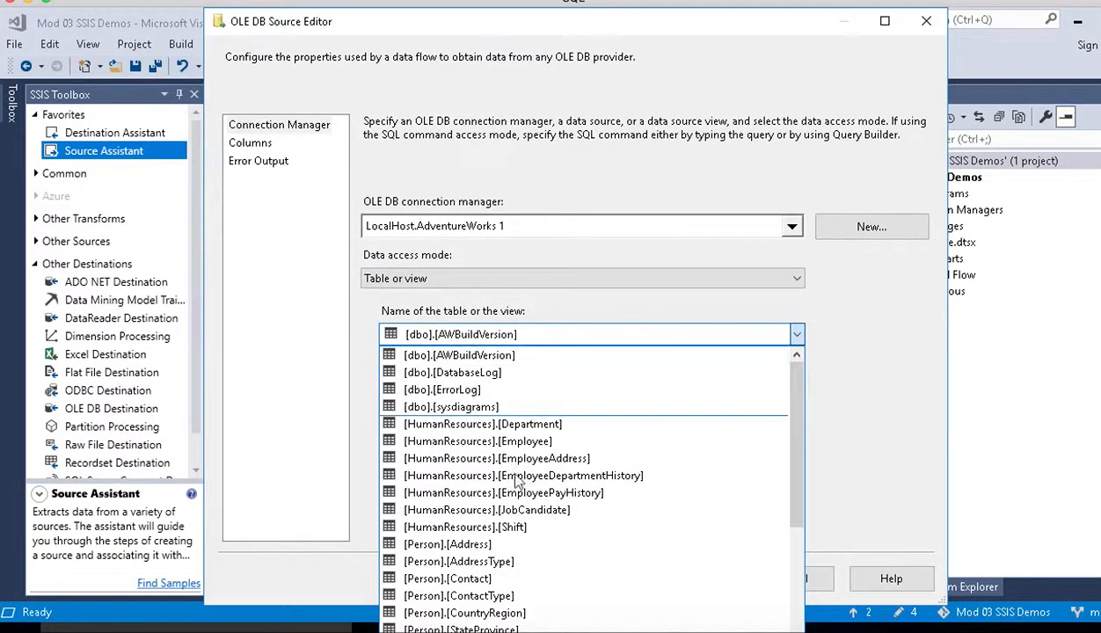
scroll(493, 553, down, 1)
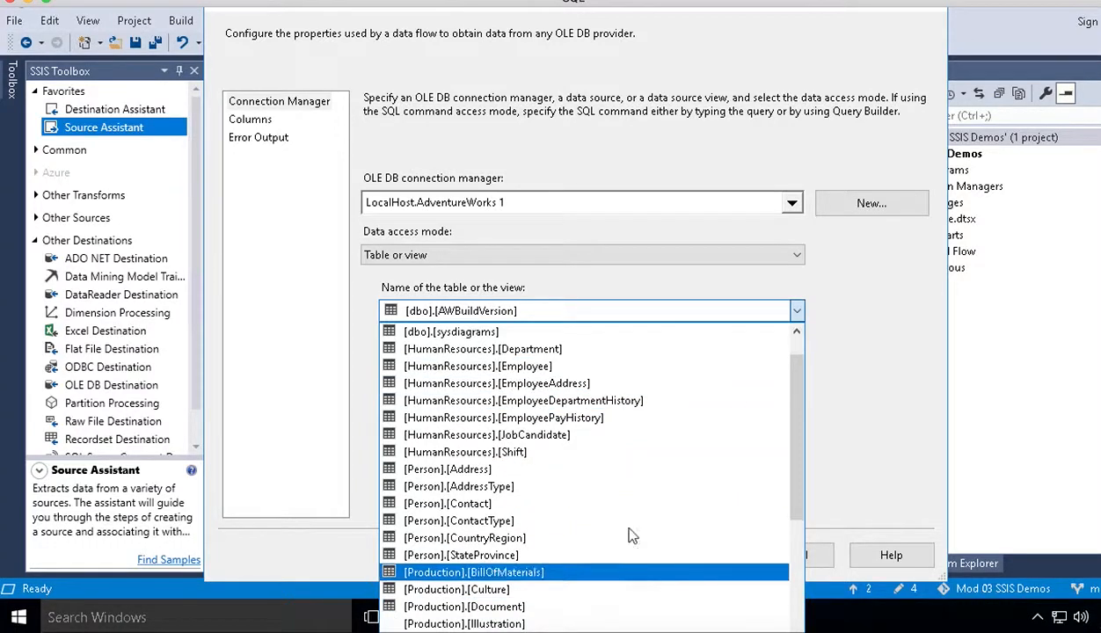
click(797, 312)
Step: Set the source's data access mode to SQL command and open the Query Builder
click(563, 255)
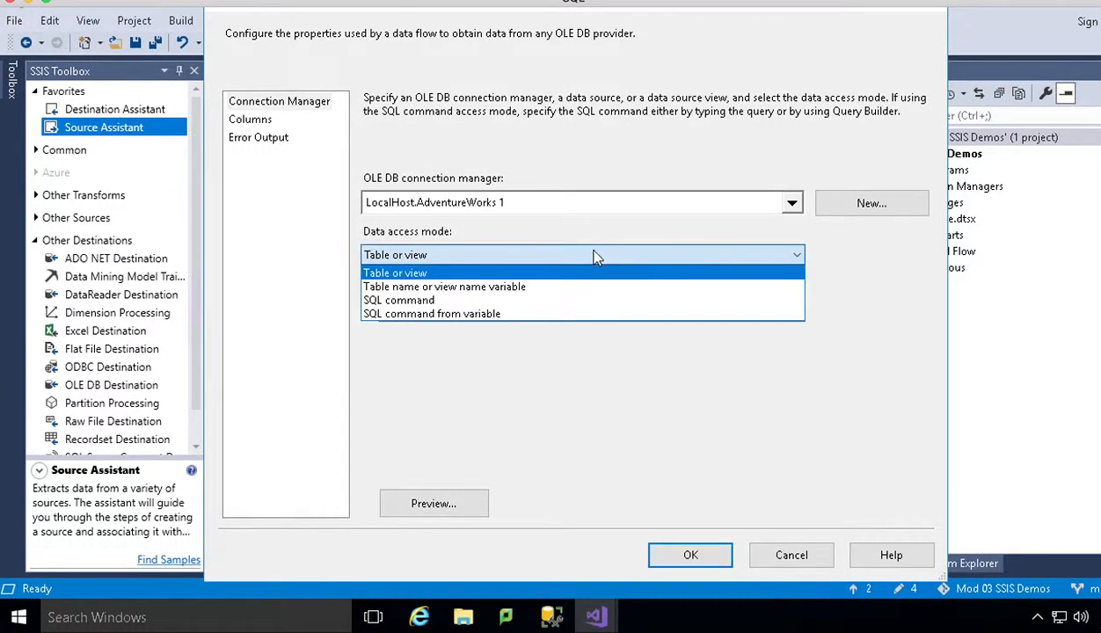
click(509, 305)
click(524, 332)
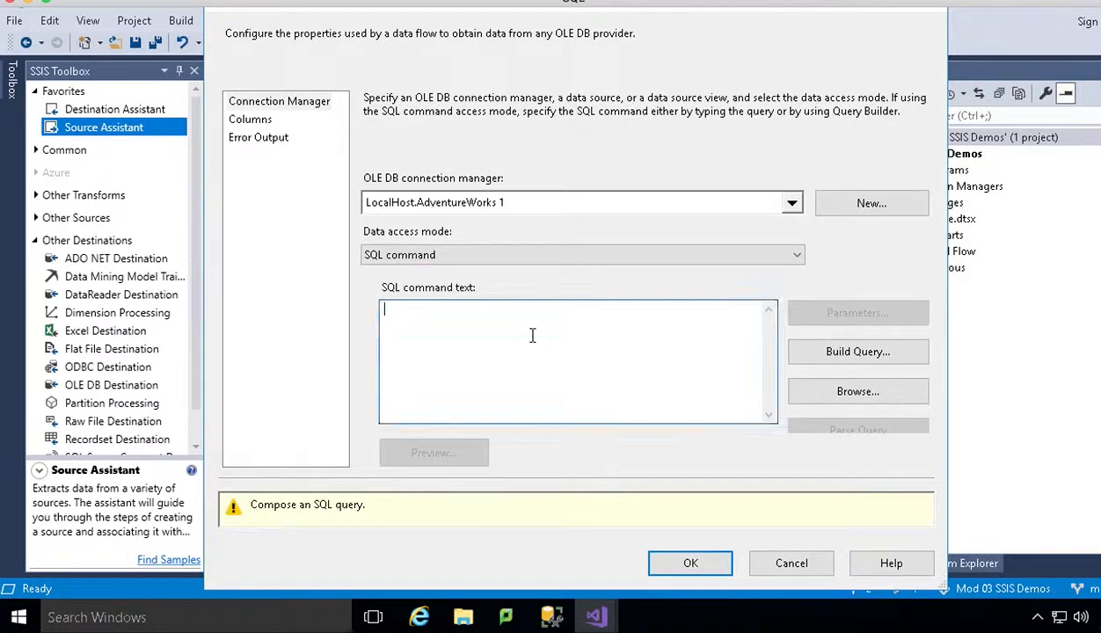
click(867, 352)
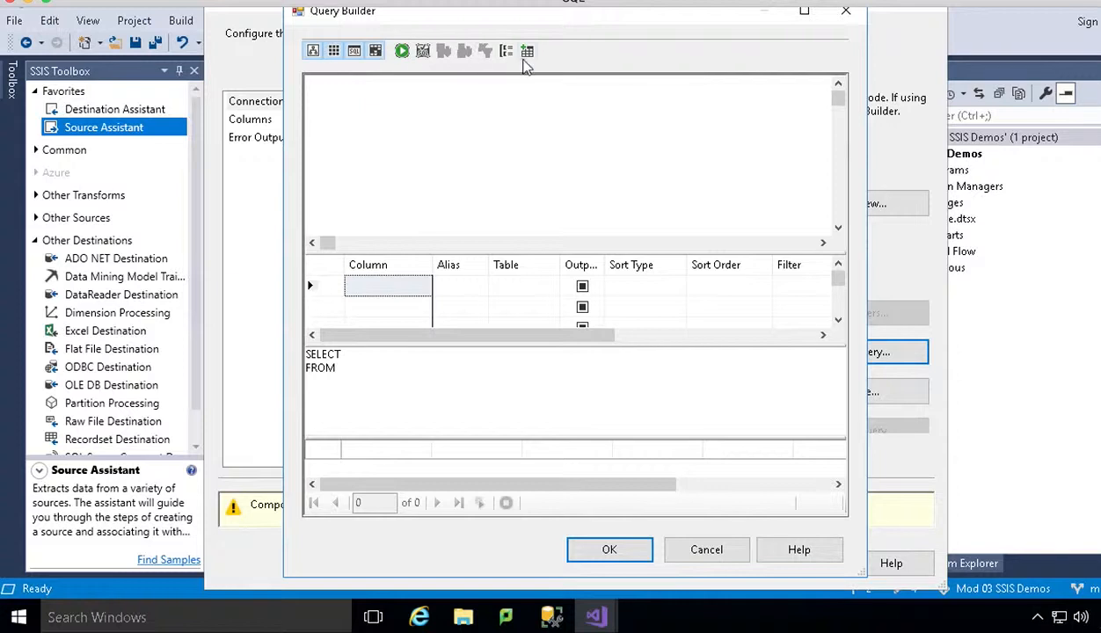
Step: Add the Employee (HumanResources) table to the query
click(521, 55)
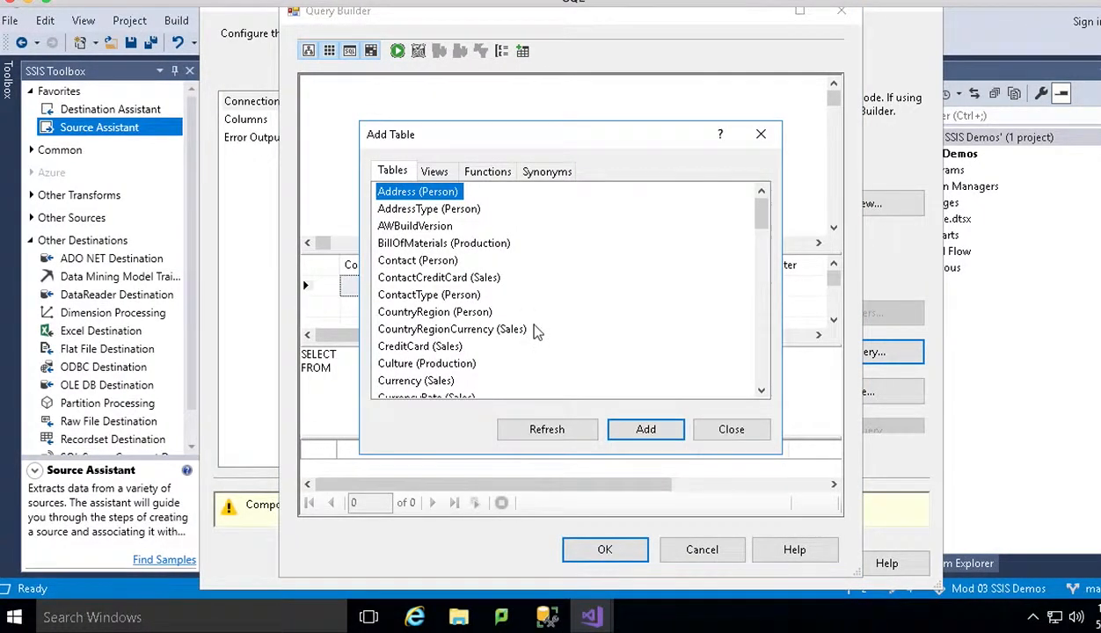
scroll(536, 332, down, 2)
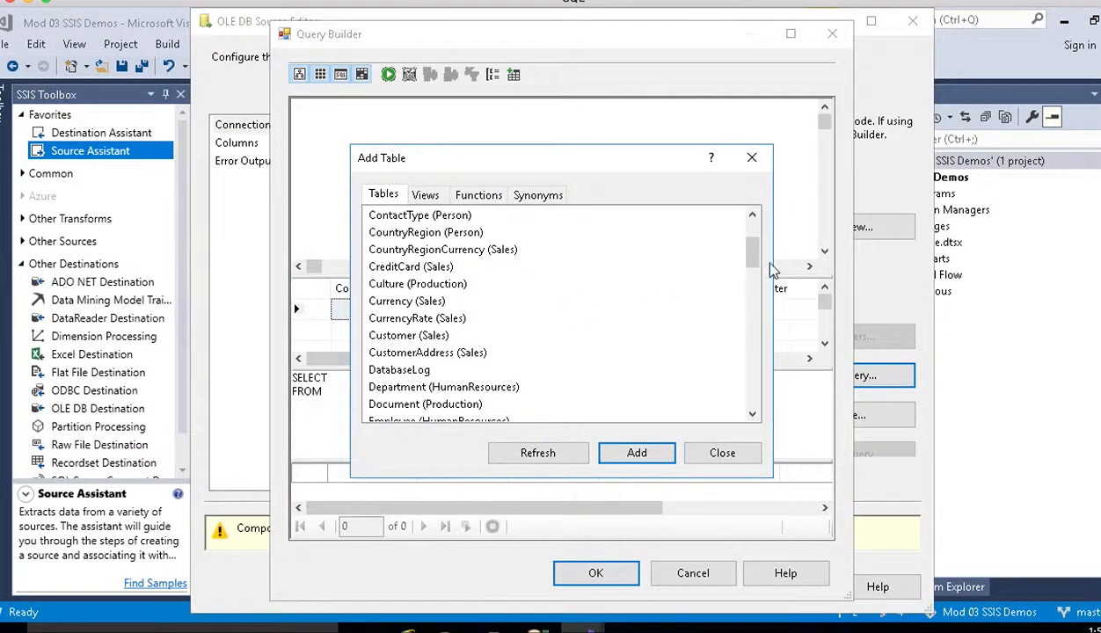
drag(756, 257, 752, 233)
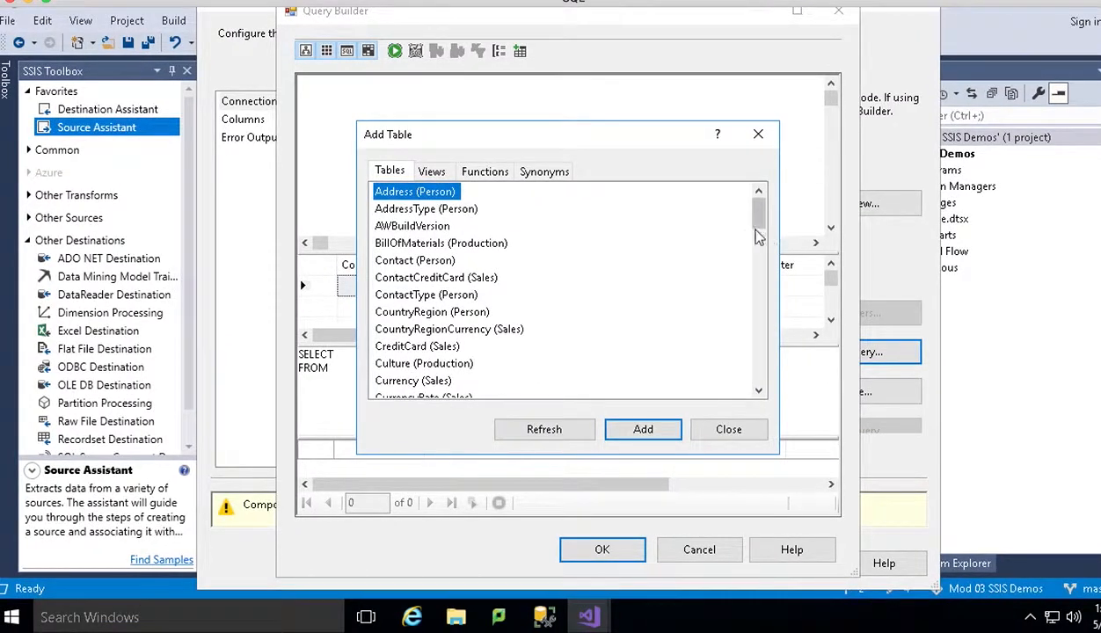
drag(760, 227, 760, 250)
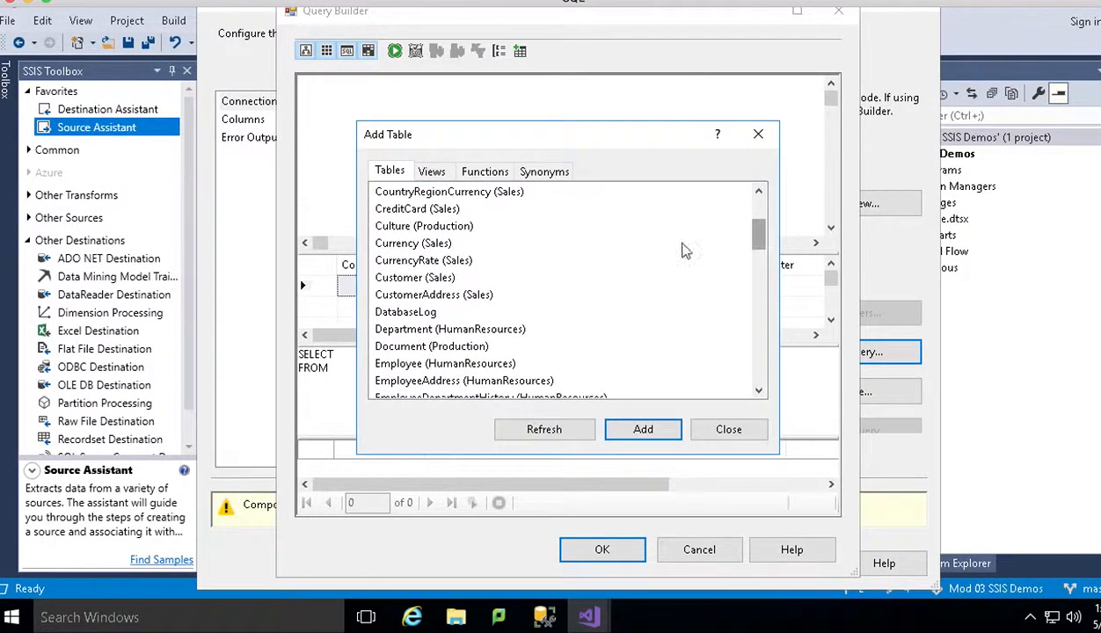
click(398, 279)
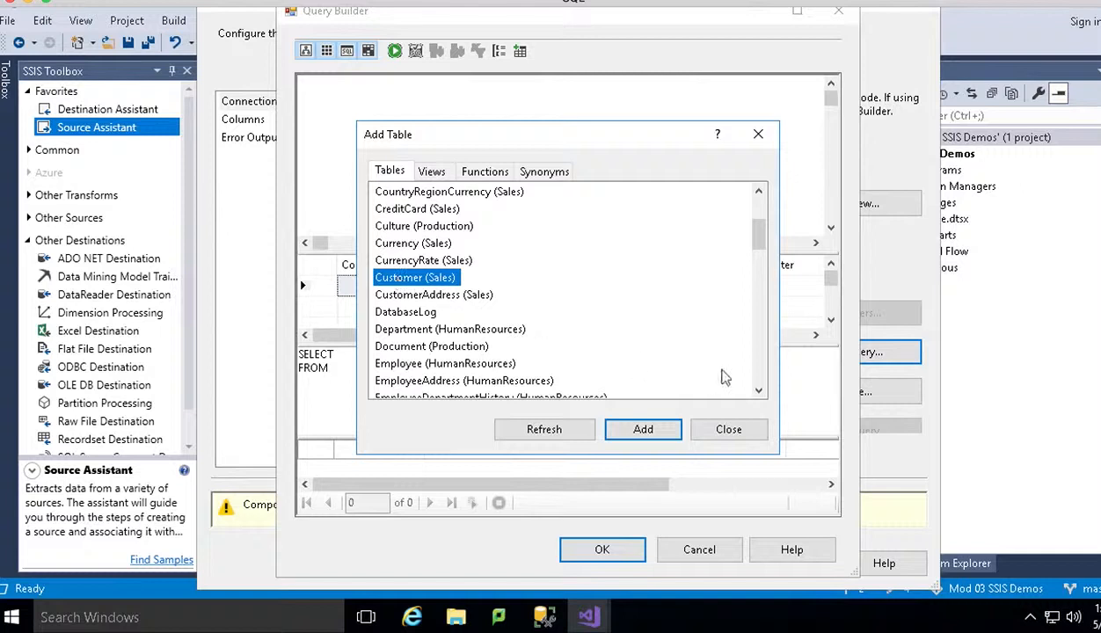
click(420, 364)
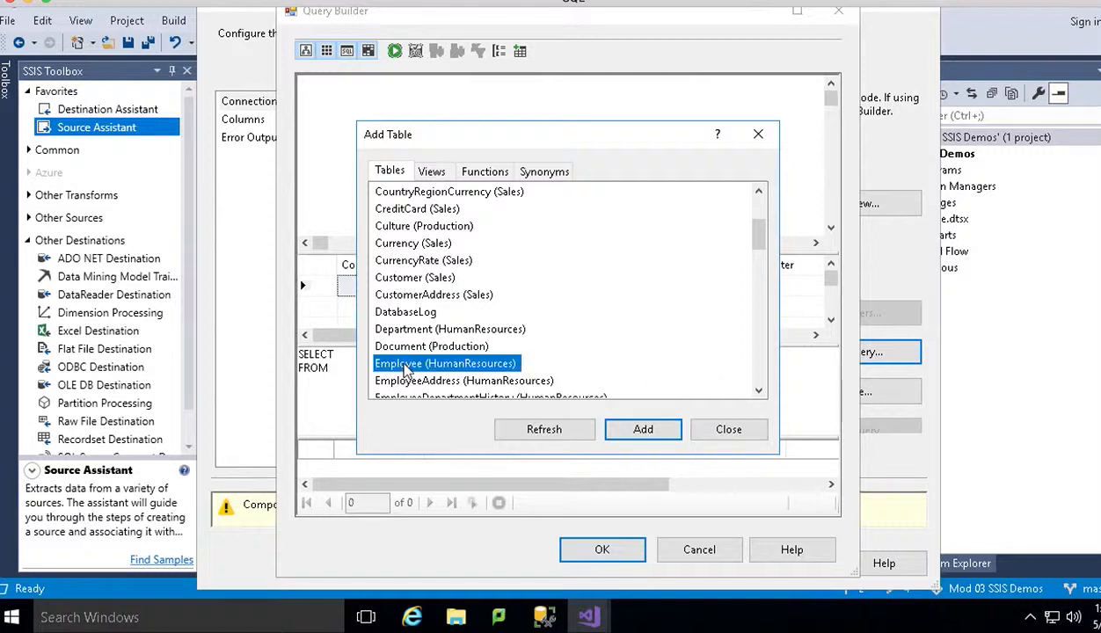
click(644, 431)
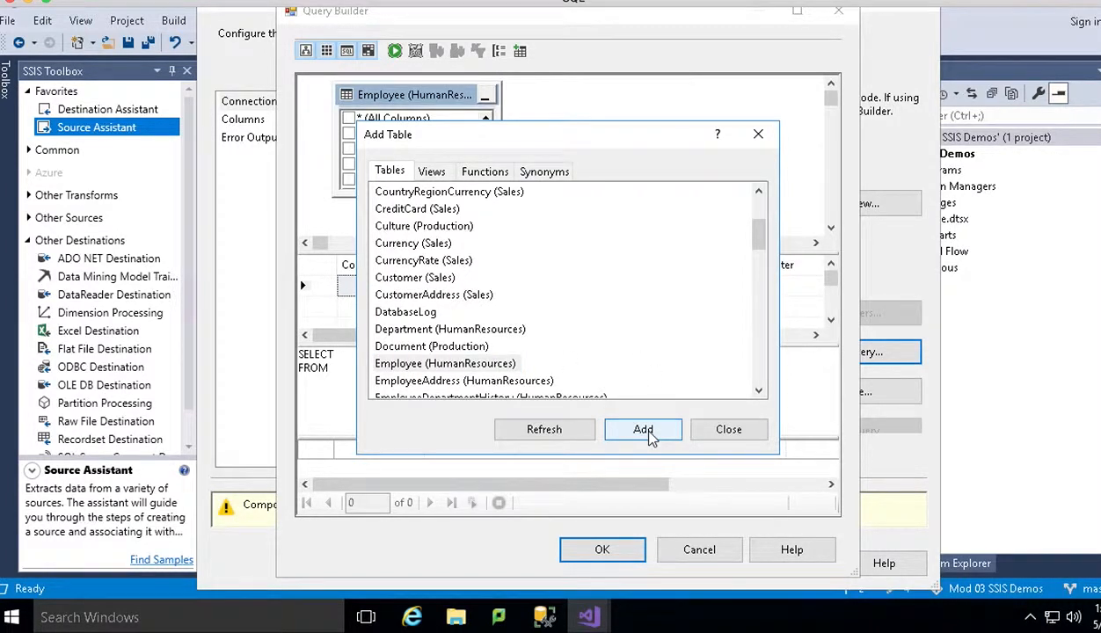
Step: Add the Employee table a second time and remove the duplicate Employee_1 from the query
click(649, 437)
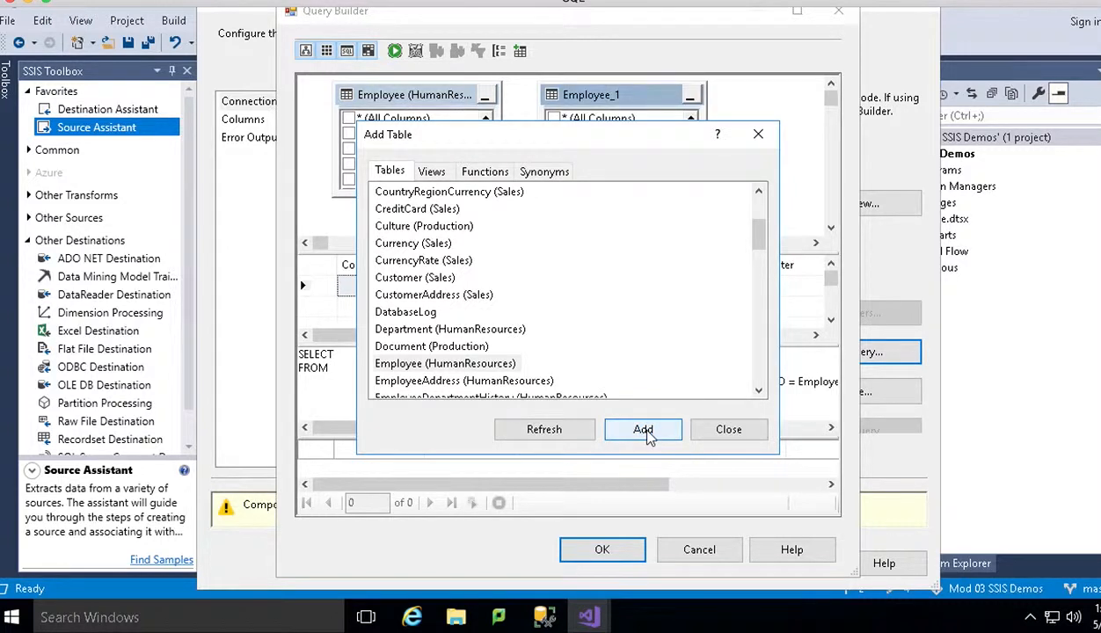
click(728, 429)
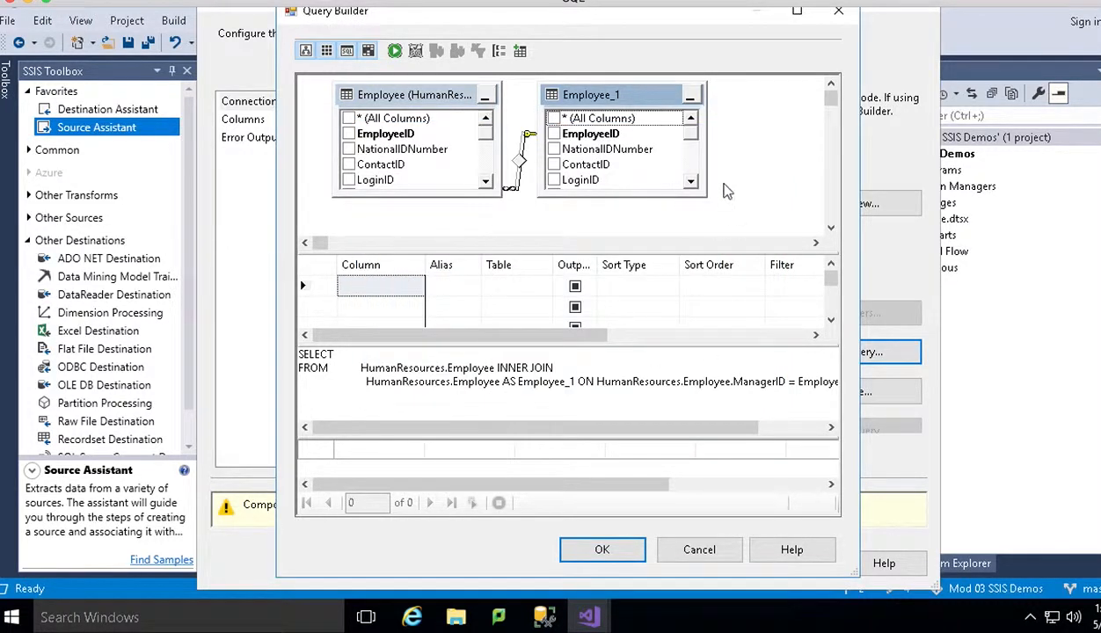
right_click(622, 102)
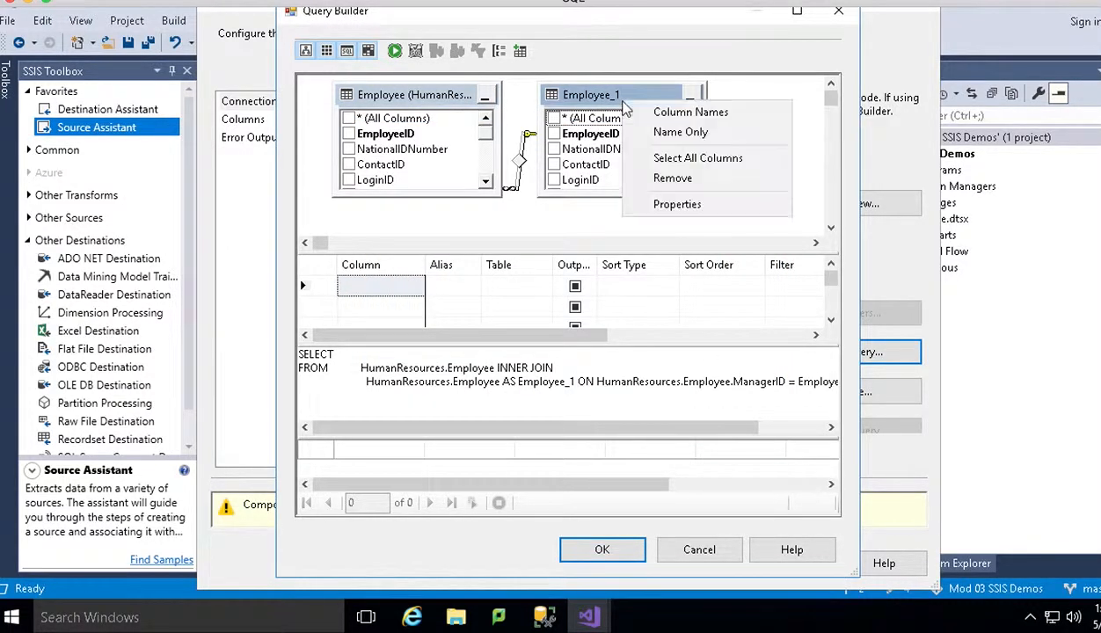
click(642, 178)
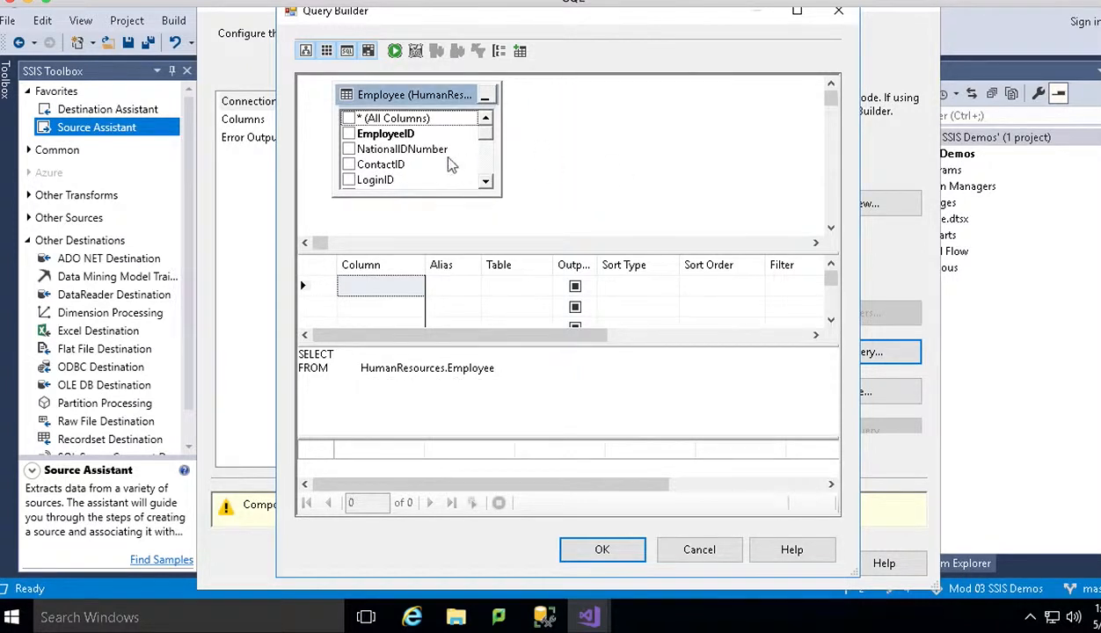
Step: Include the EmployeeID, NationalIDNumber, ContactID, LoginID and ManagerID columns of the Employee table in the query
drag(482, 136, 490, 112)
click(348, 134)
click(348, 149)
click(348, 164)
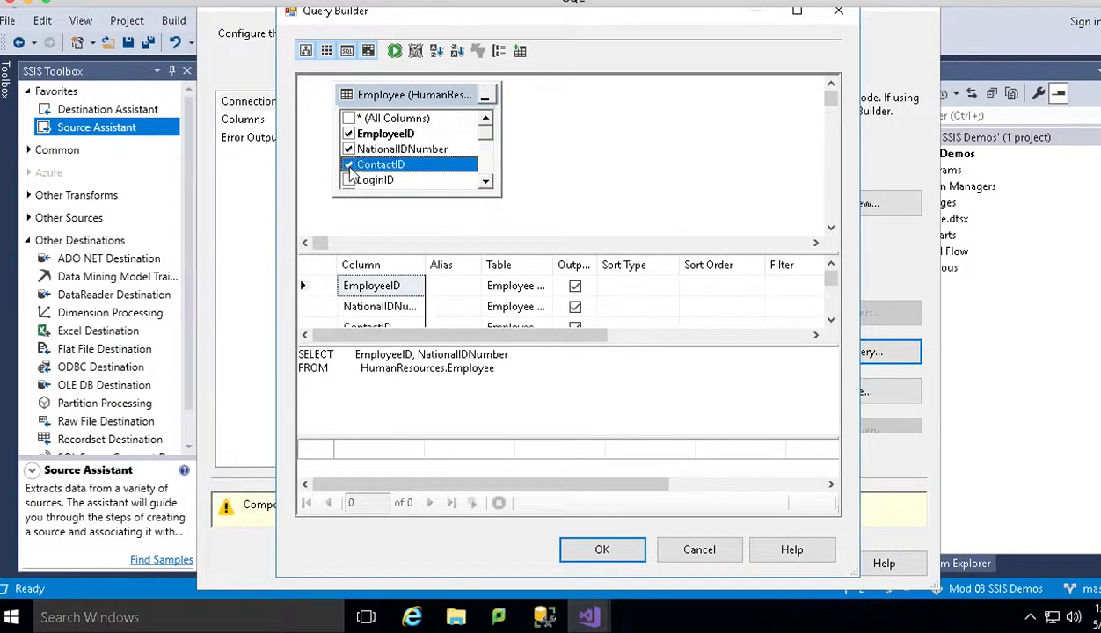
click(346, 180)
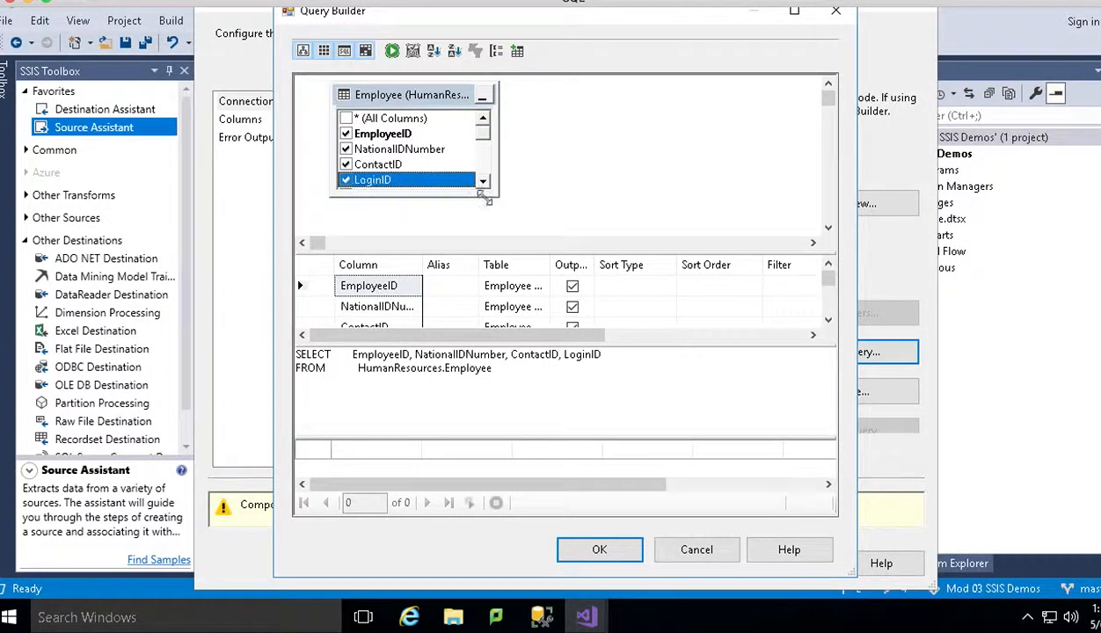
click(483, 180)
click(345, 181)
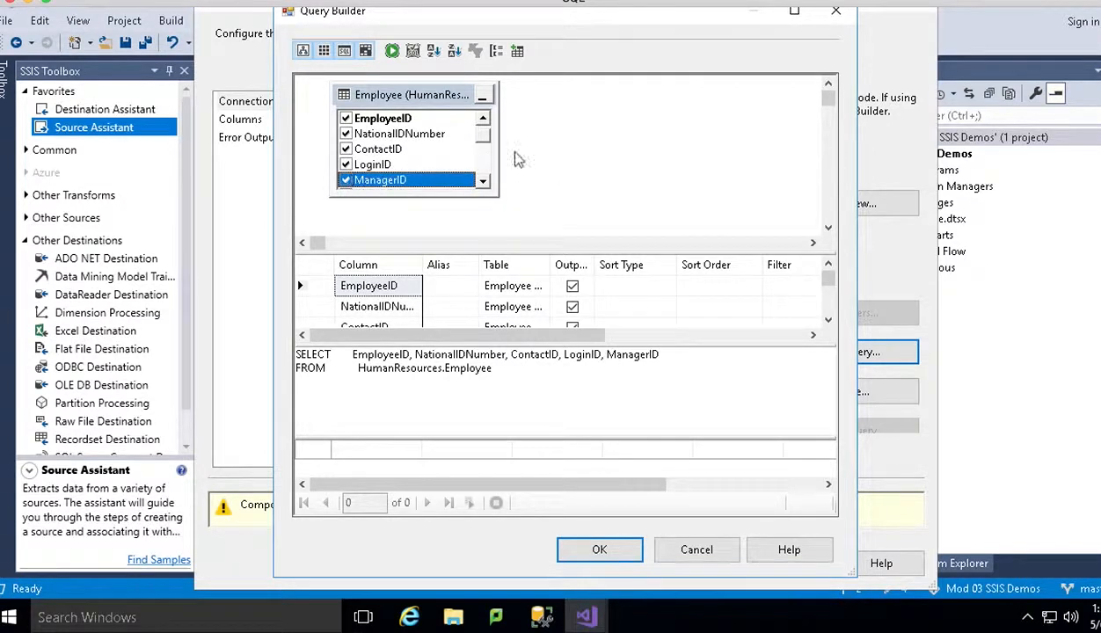
Step: Highlight the generated SELECT statement and give the EmployeeID column the alias ID
click(395, 367)
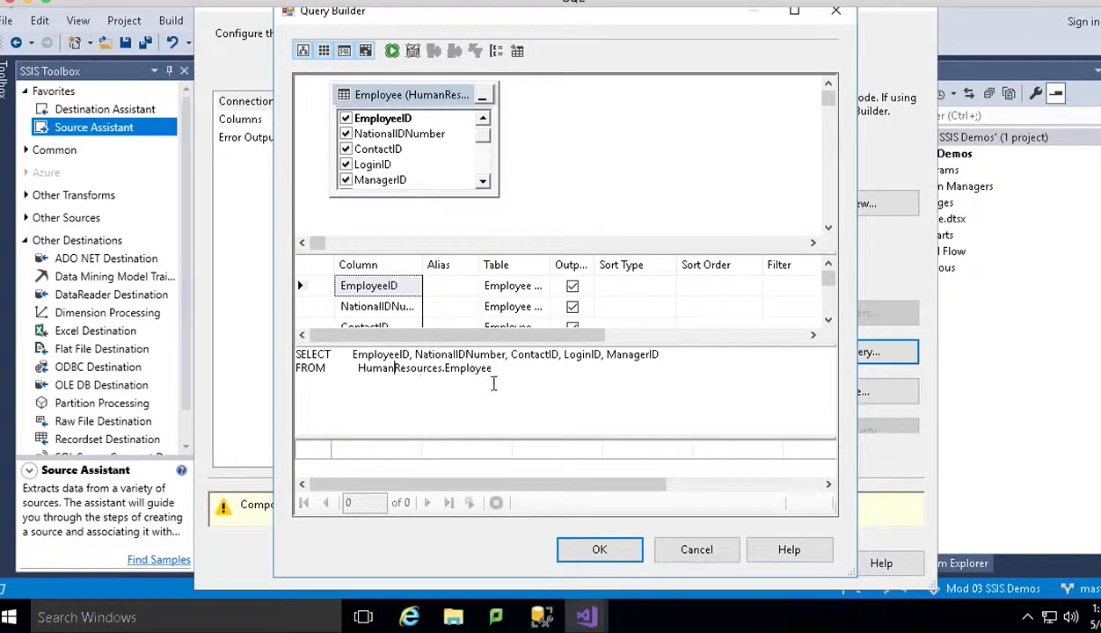
drag(490, 370, 295, 360)
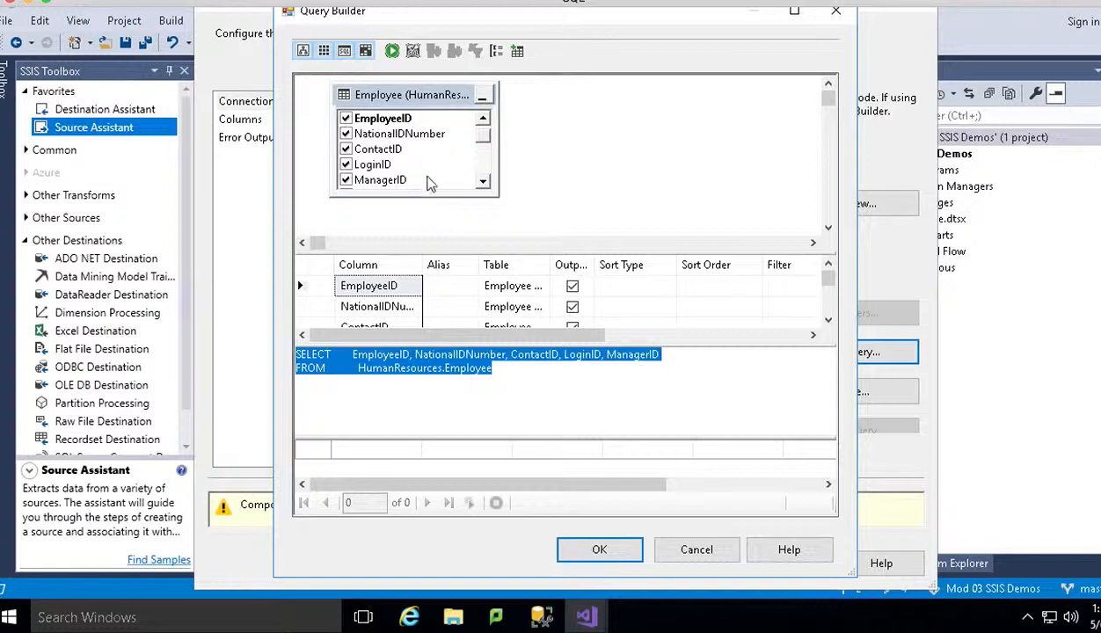
click(438, 287)
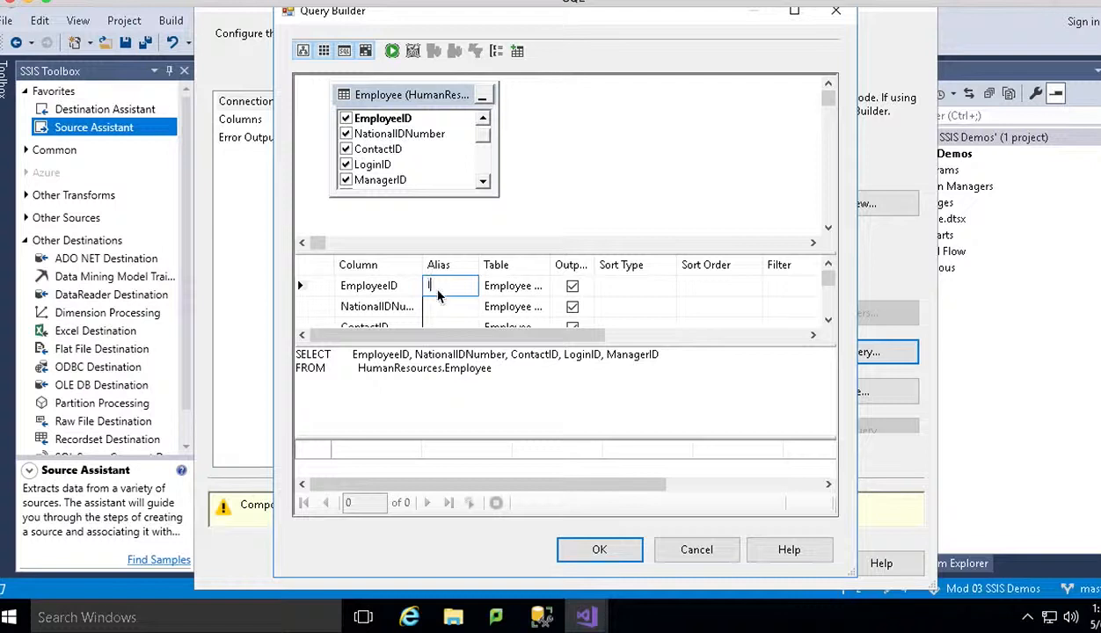
click(430, 374)
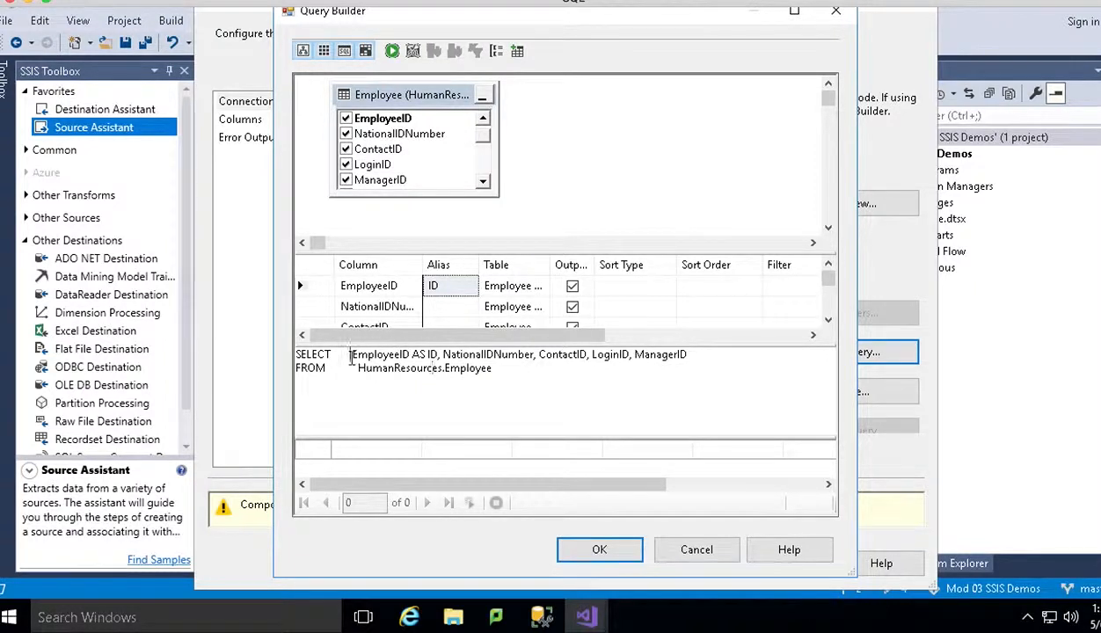
Step: Remove the ID alias from the EmployeeID column and accept the built query as the source's SQL command
drag(351, 356, 437, 364)
click(513, 372)
click(451, 288)
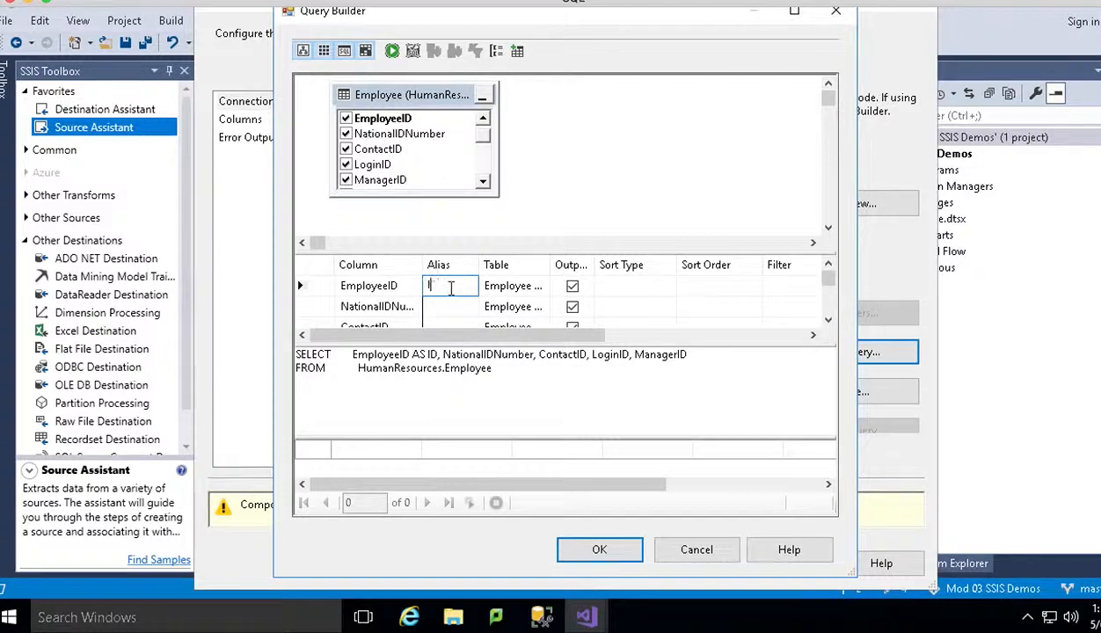
click(491, 390)
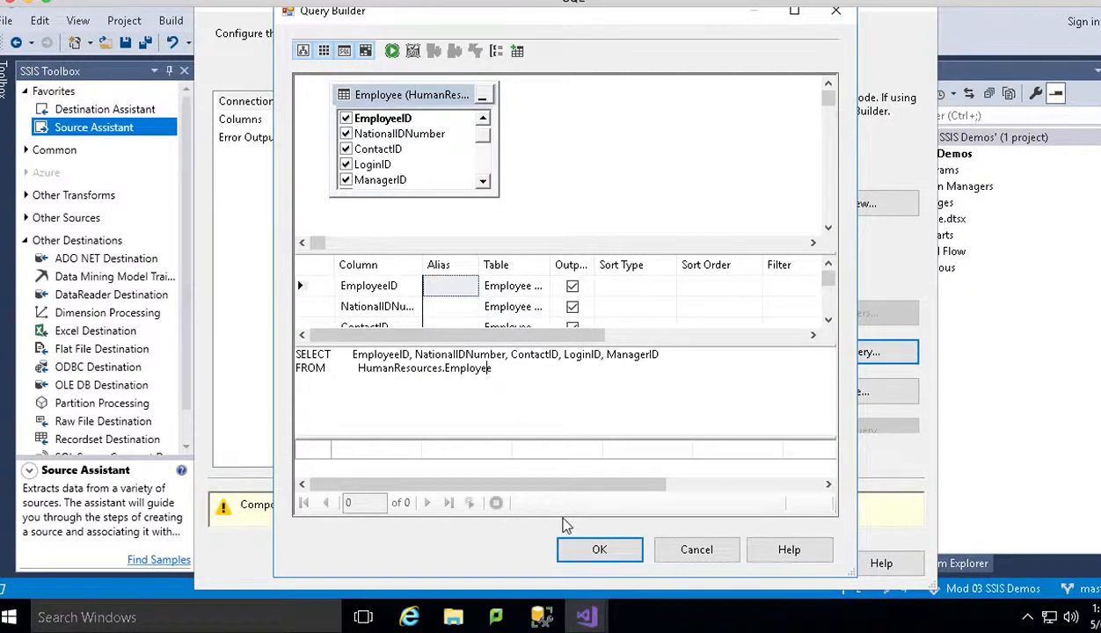
click(598, 551)
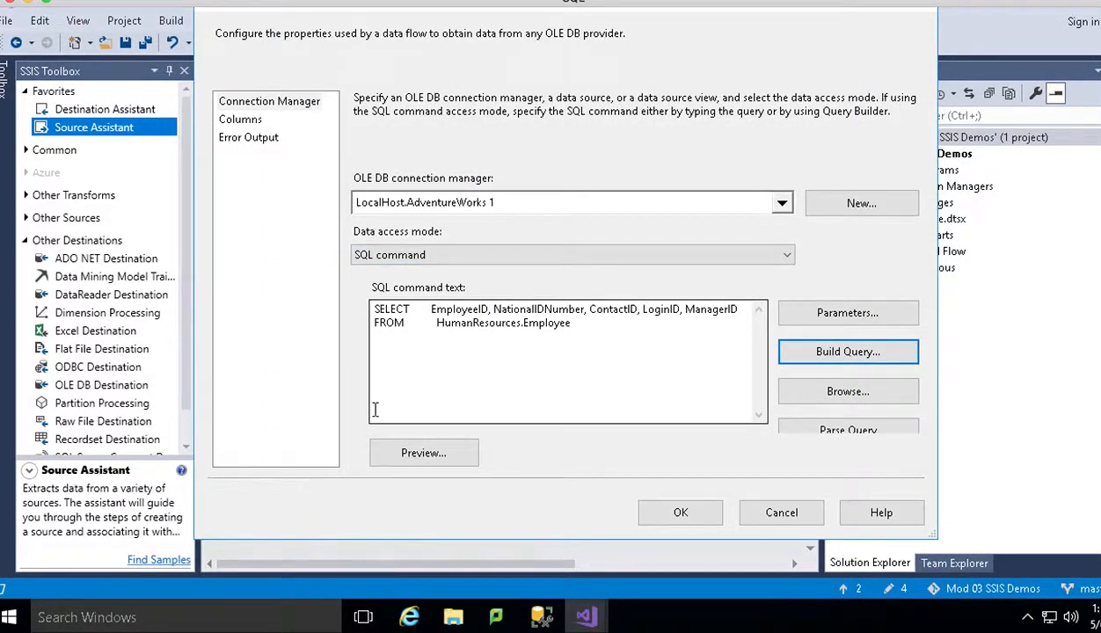
Step: Review the OLE DB source's available columns and its error output settings
click(246, 123)
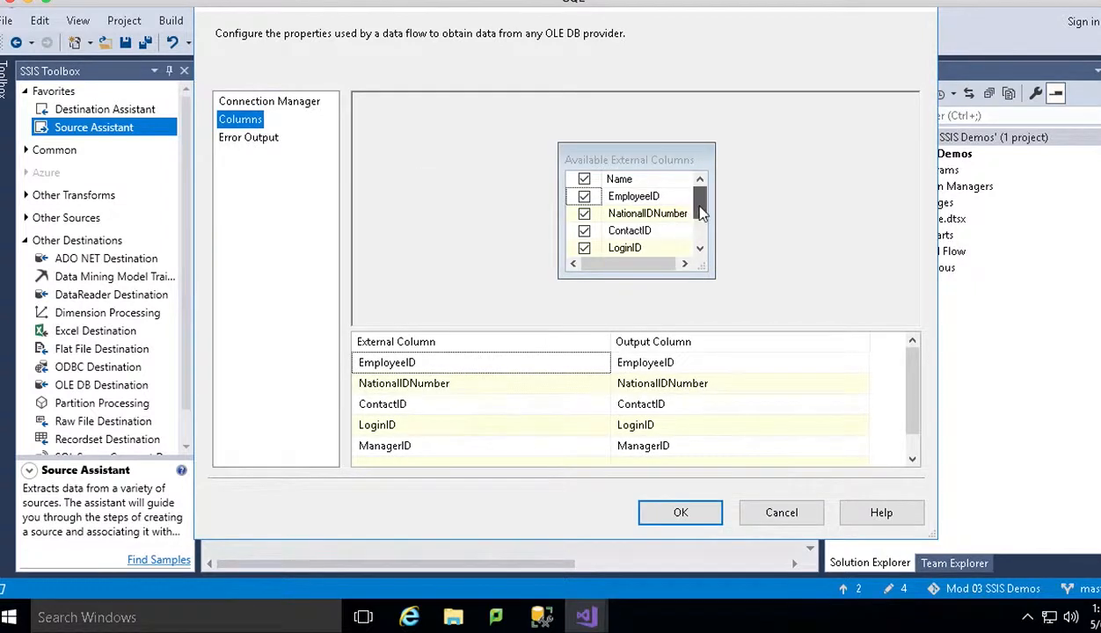
mouse_move(701, 202)
mouse_down()
mouse_move(700, 225)
mouse_move(698, 207)
mouse_up()
click(237, 143)
click(270, 104)
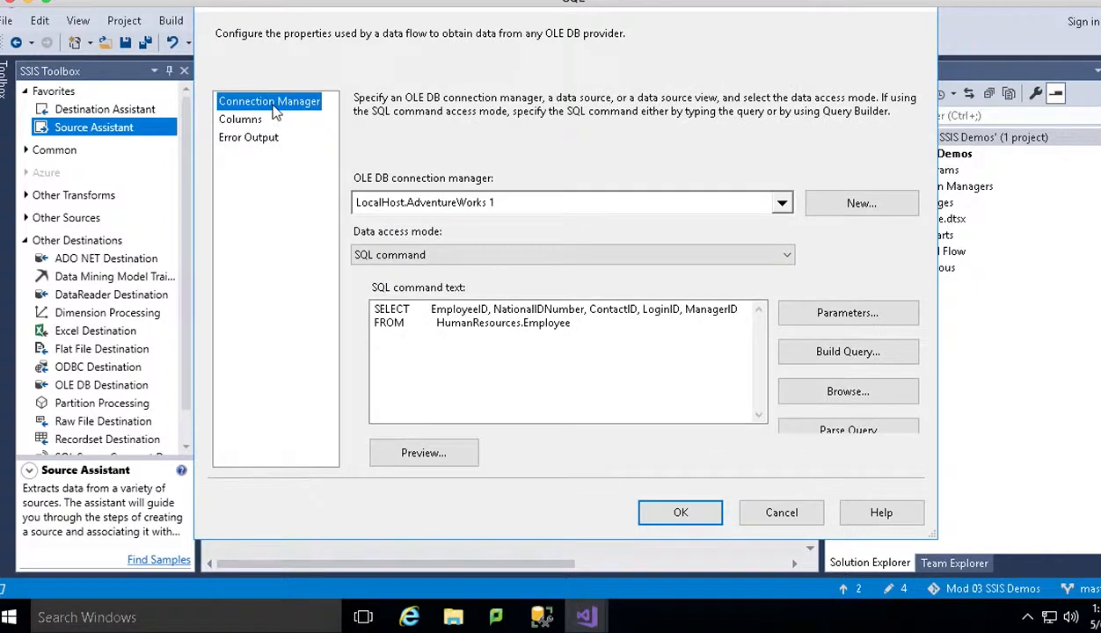
Step: Preview the rows returned by the Employee query and confirm the OLE DB source configuration
click(423, 453)
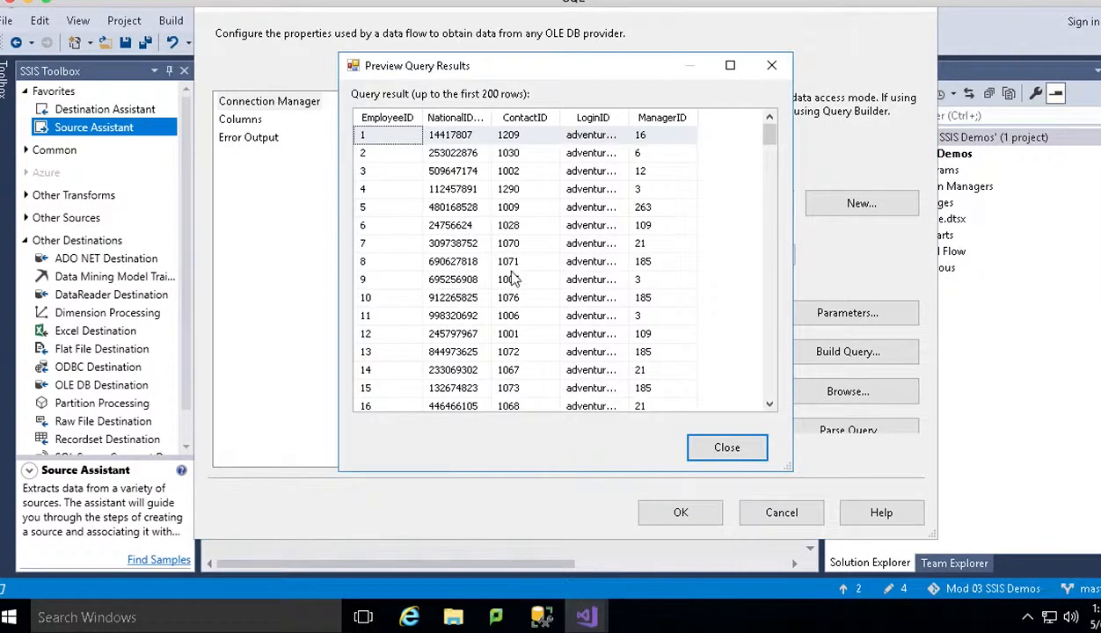
scroll(569, 352, down, 2)
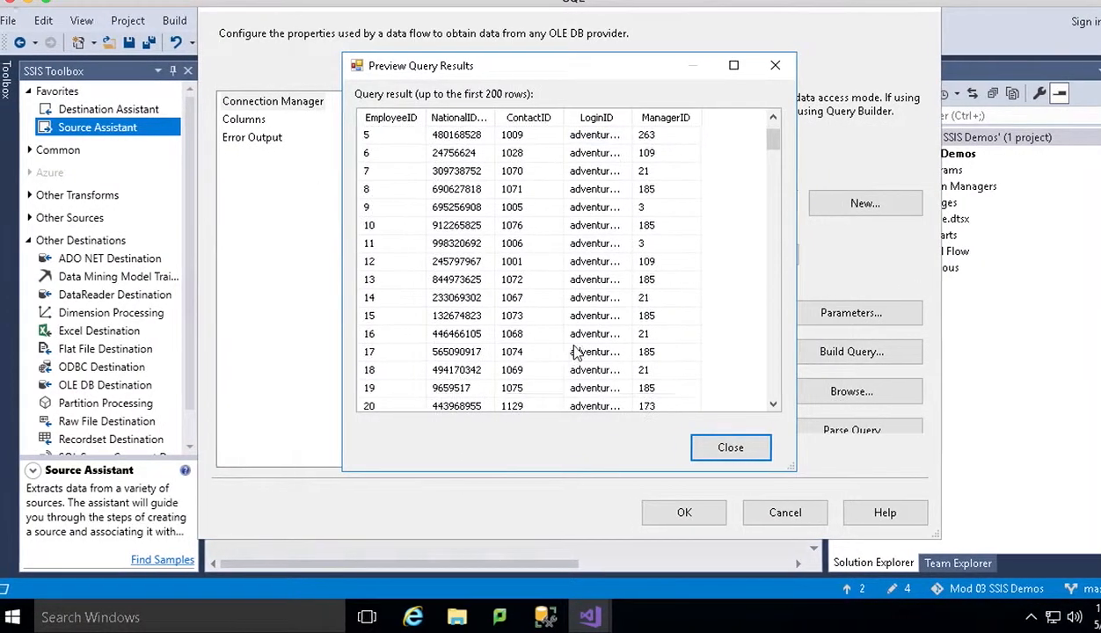
scroll(573, 352, down, 2)
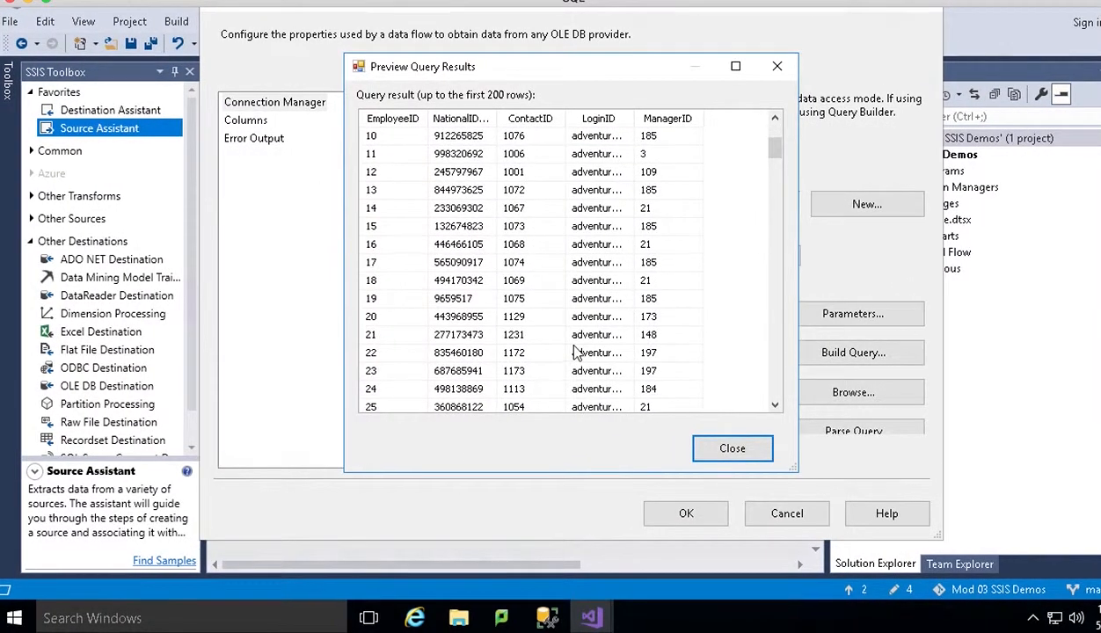
scroll(574, 352, up, 3)
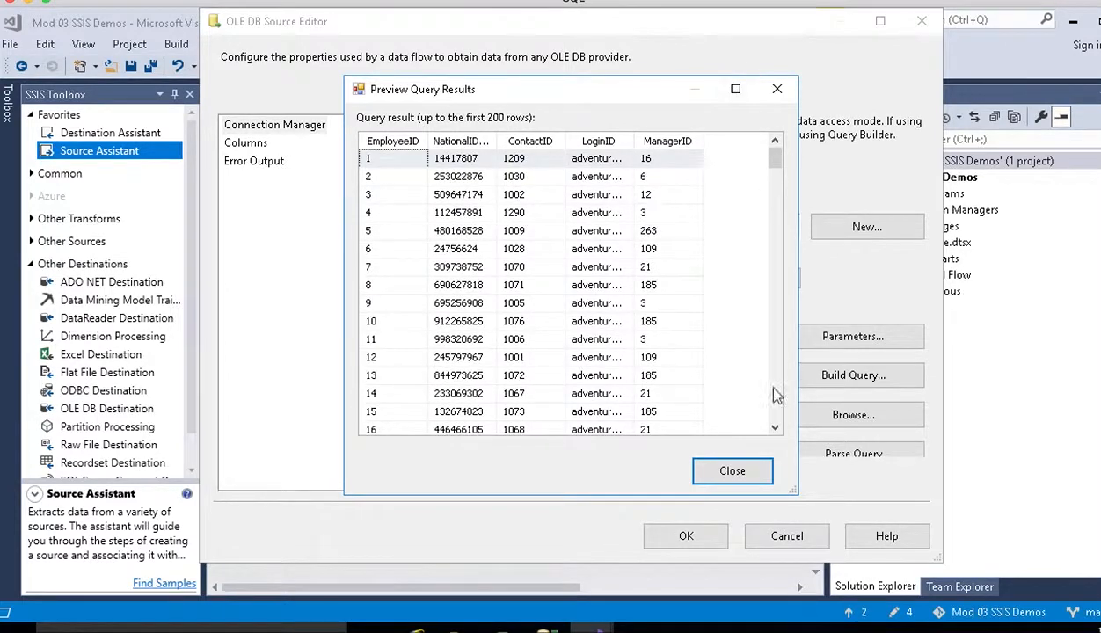
click(734, 473)
click(690, 539)
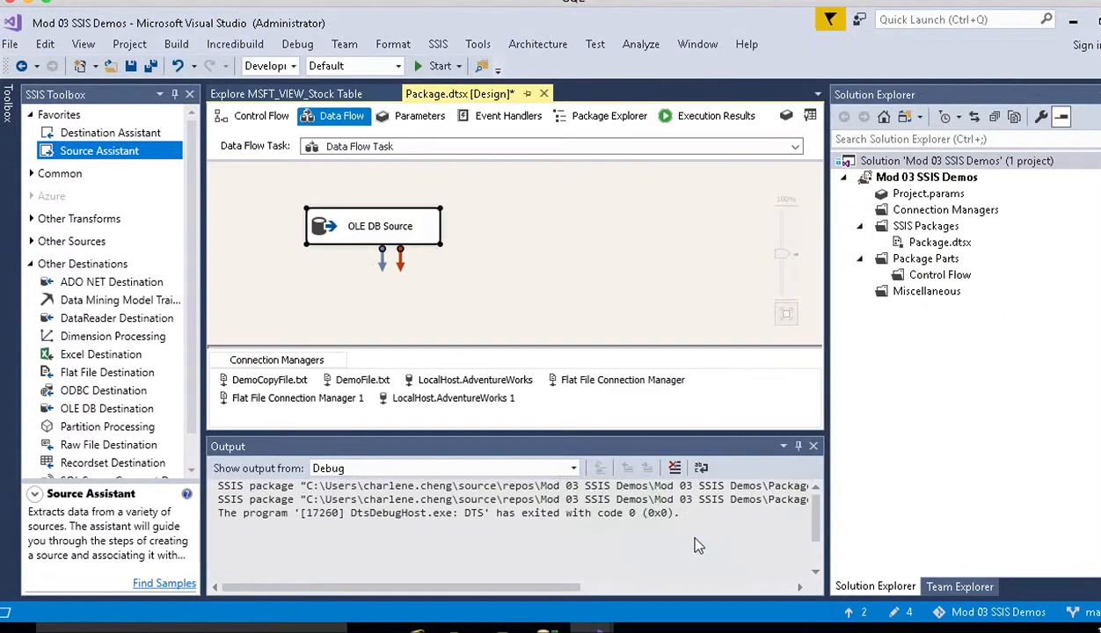
Step: Add a Flat File Destination below the OLE DB Source and connect the source's data output to it
scroll(138, 395, down, 1)
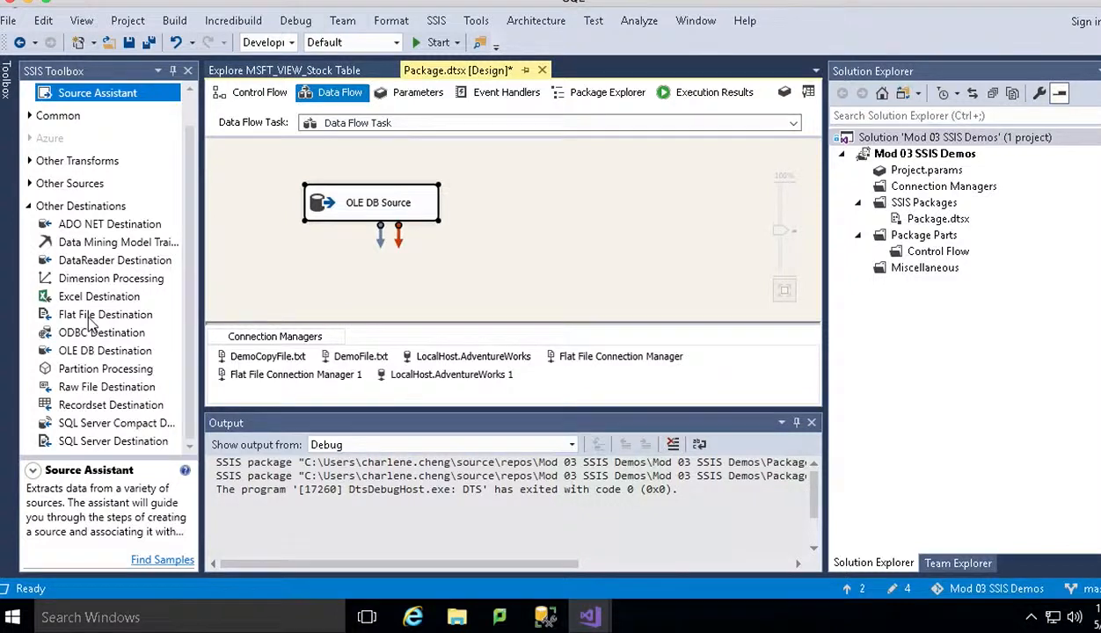
drag(90, 324, 378, 293)
drag(406, 252, 378, 251)
click(365, 186)
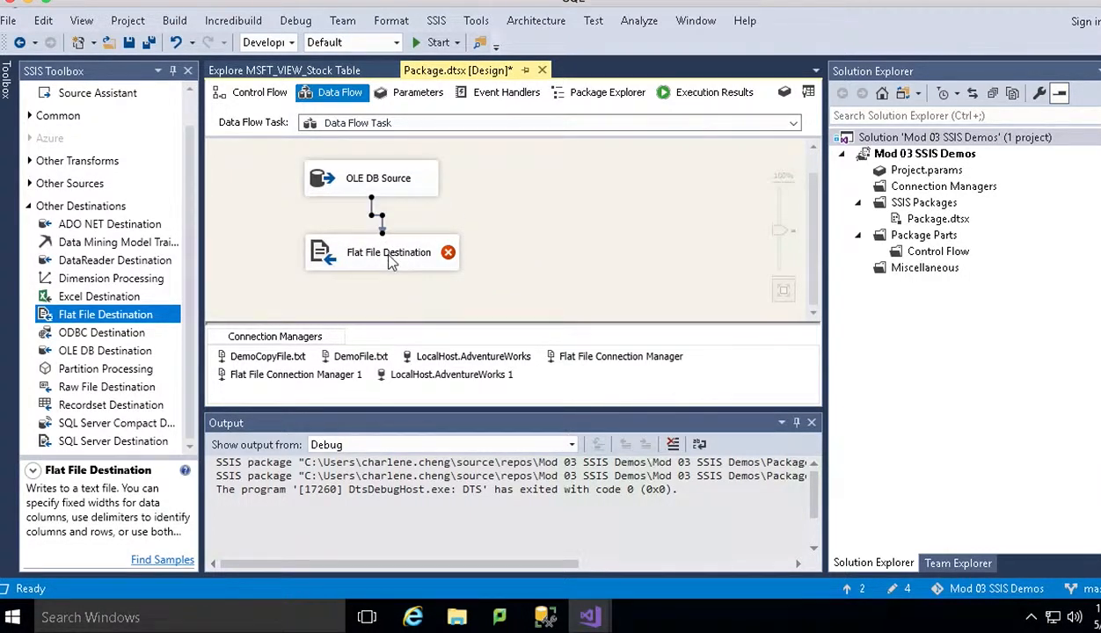
Step: Create a new flat file connection manager with the Delimited format for the Flat File Destination
double_click(392, 255)
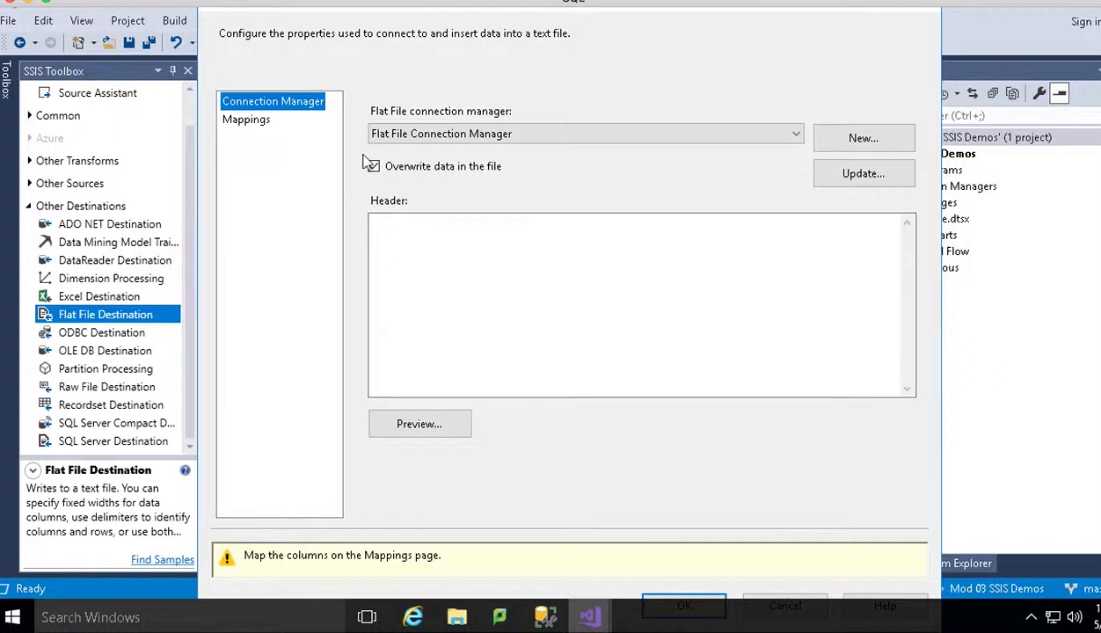
click(400, 133)
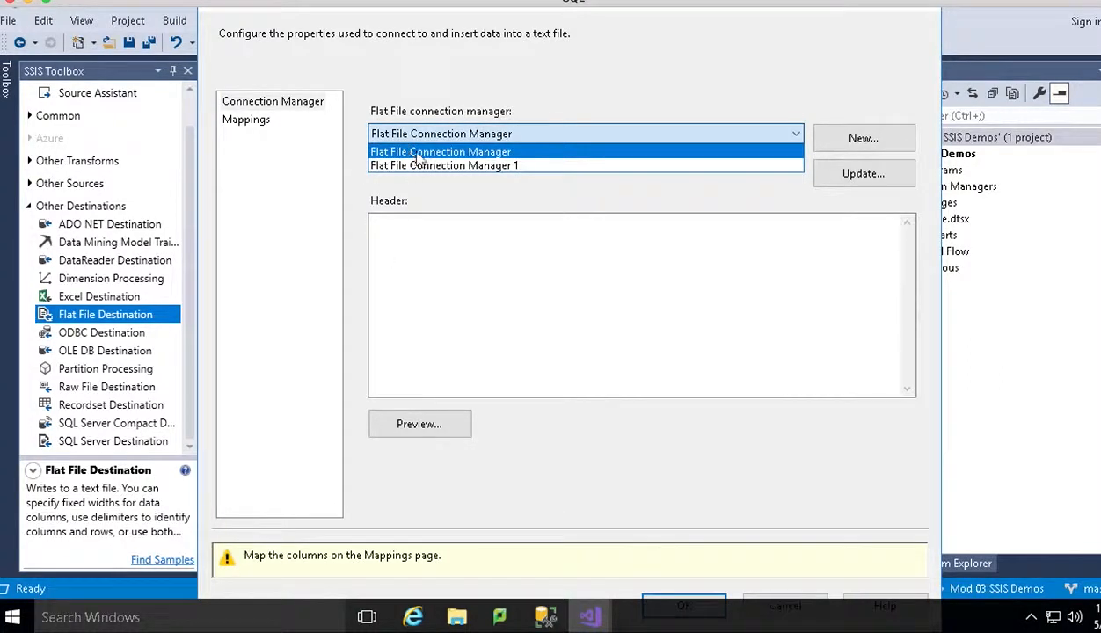
click(410, 152)
click(866, 139)
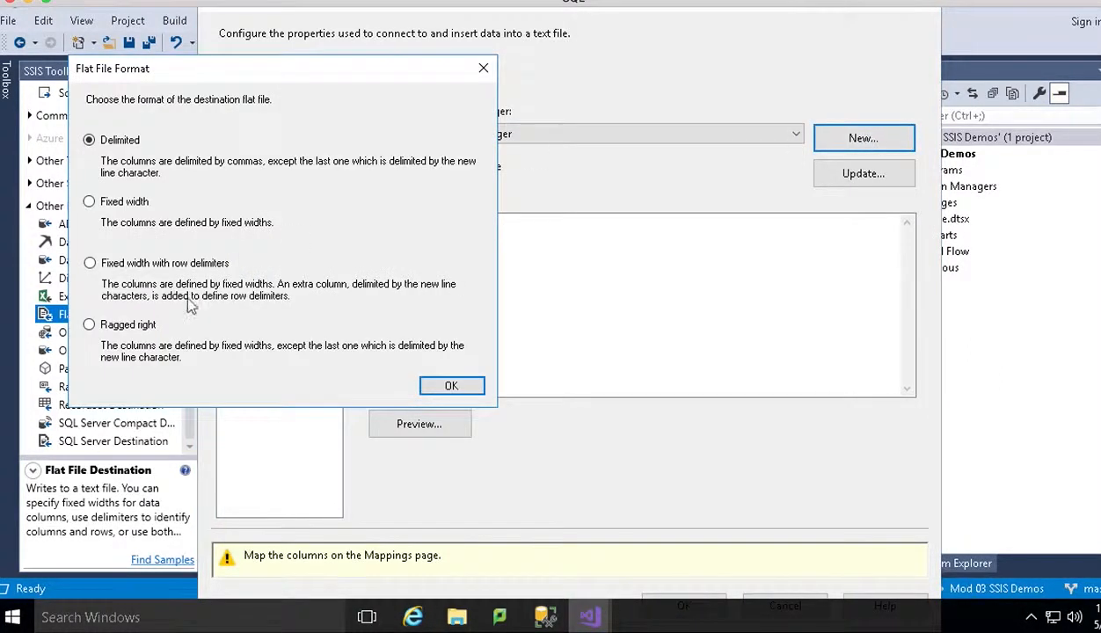
click(449, 384)
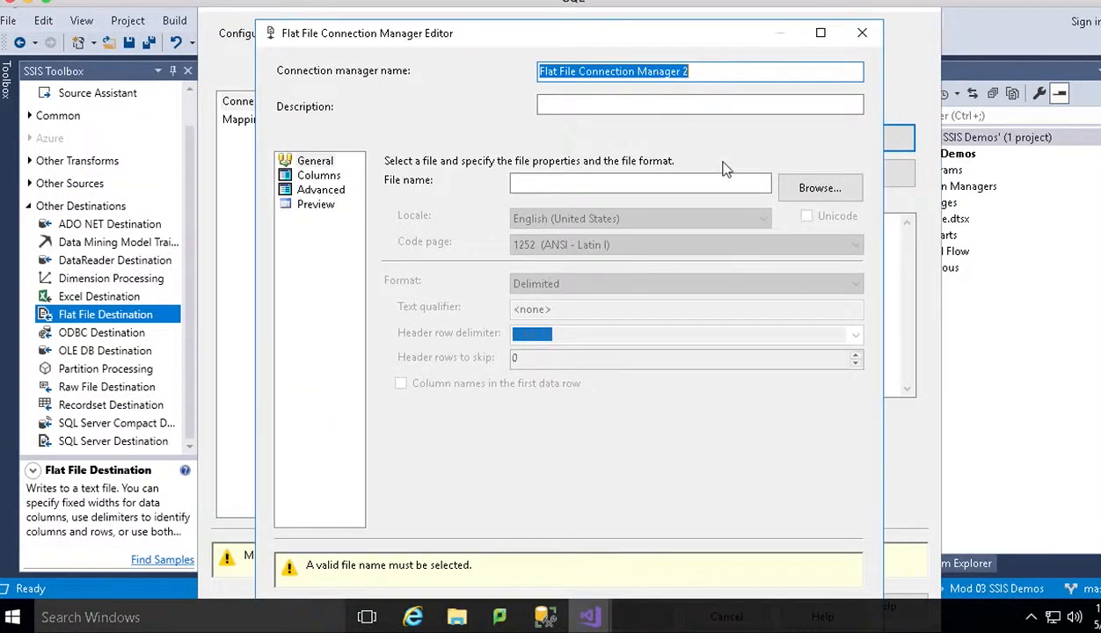
Step: Set the connection manager's file to DemoCopyFile.txt in C:\_BISolutions\Mod05Demo
click(798, 189)
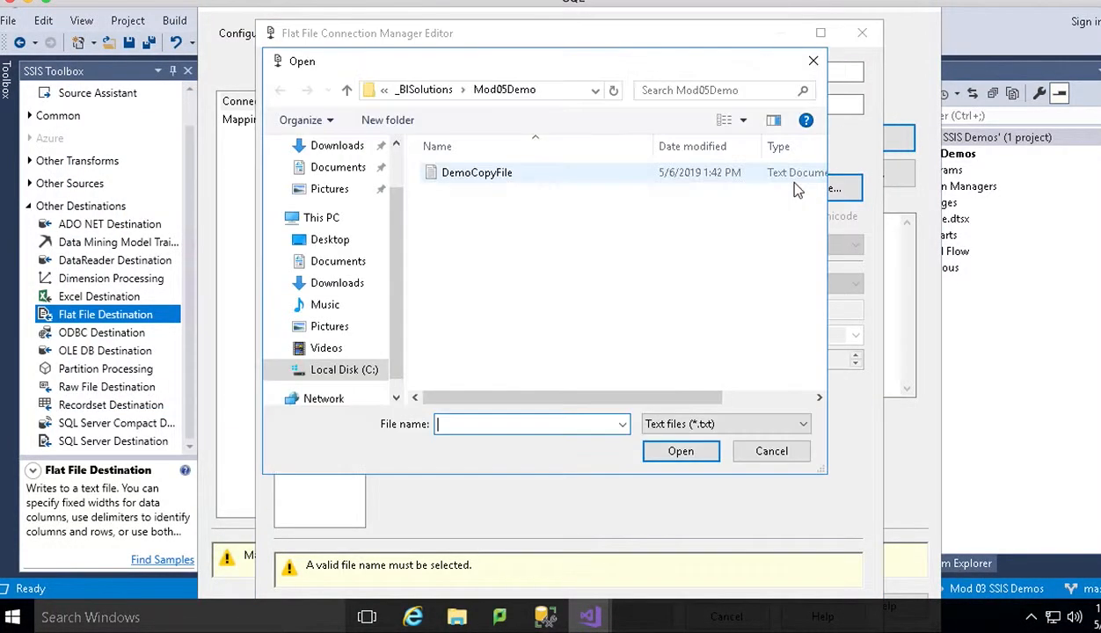
click(443, 92)
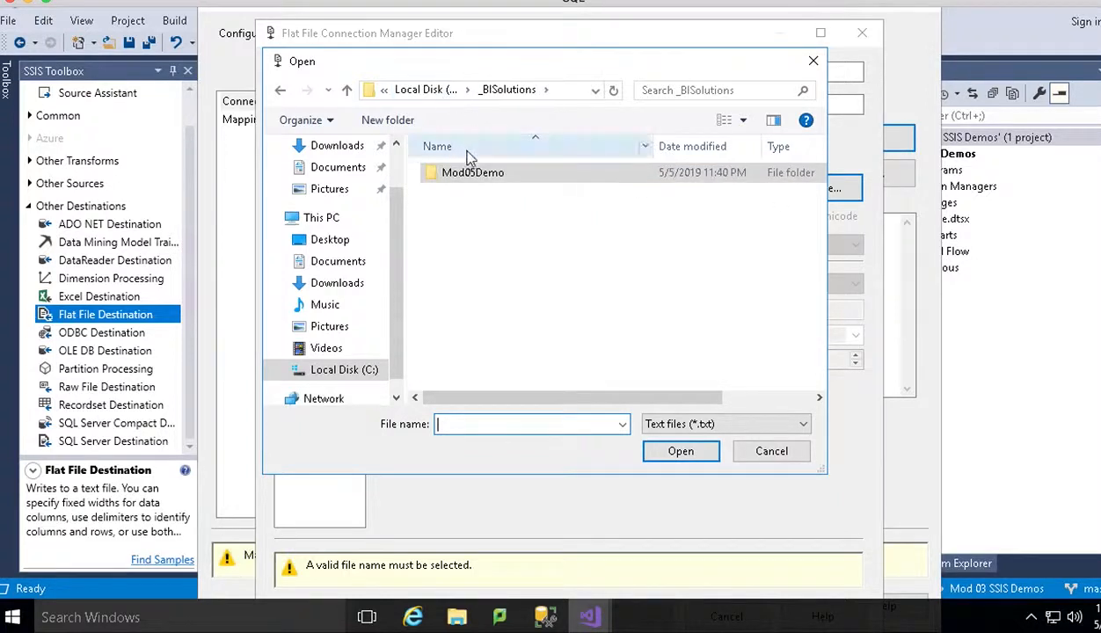
double_click(467, 173)
click(470, 176)
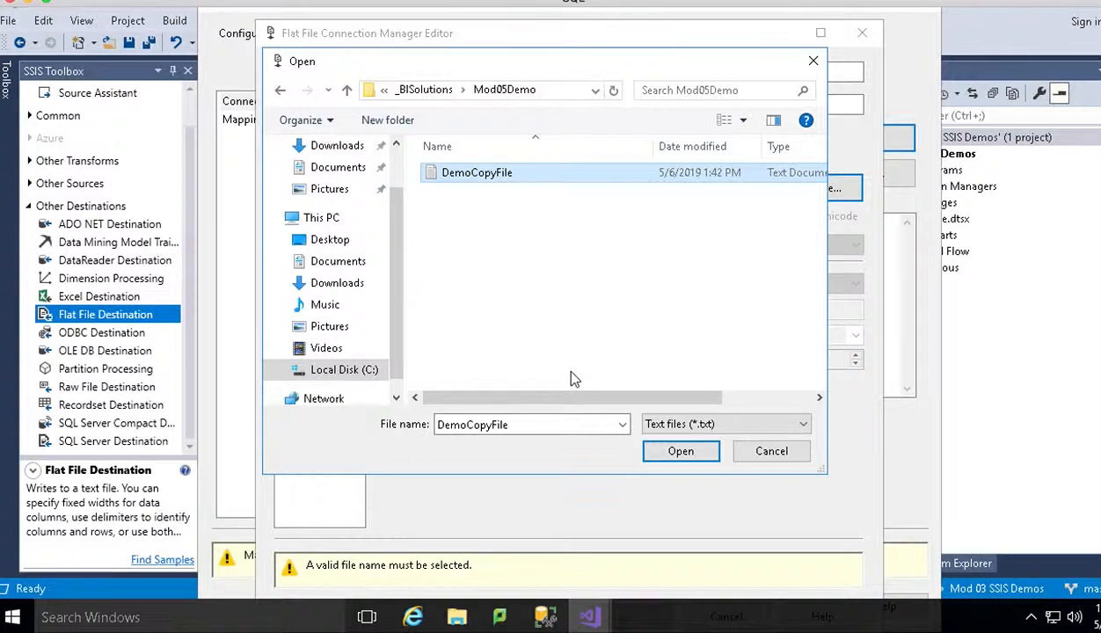
click(677, 452)
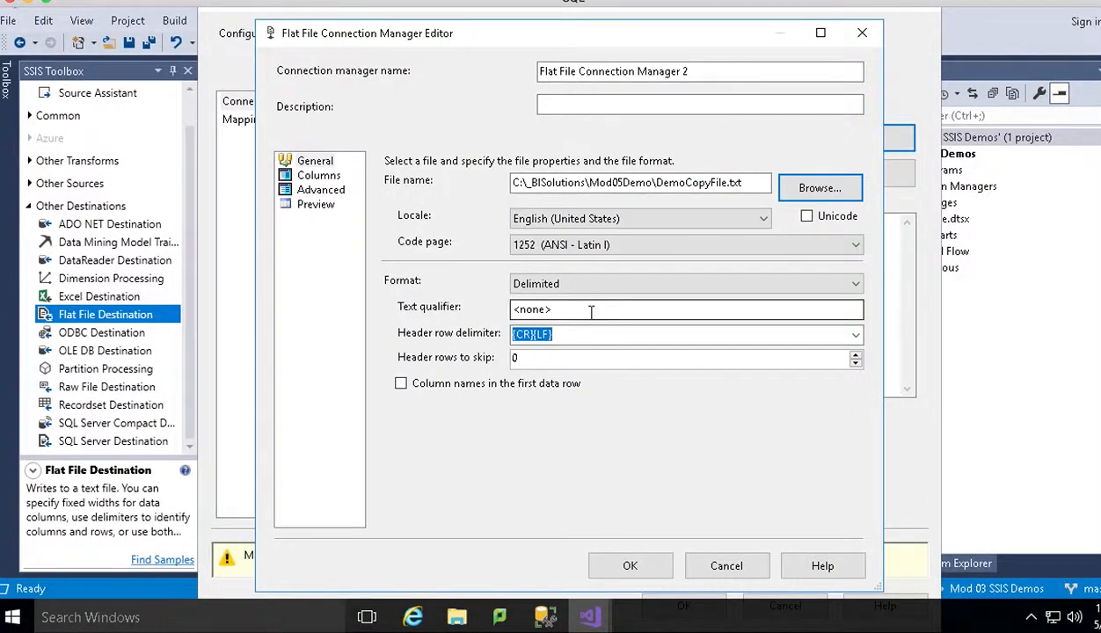
Step: Review the flat file's general, column, advanced and preview settings and confirm the new connection manager
click(401, 386)
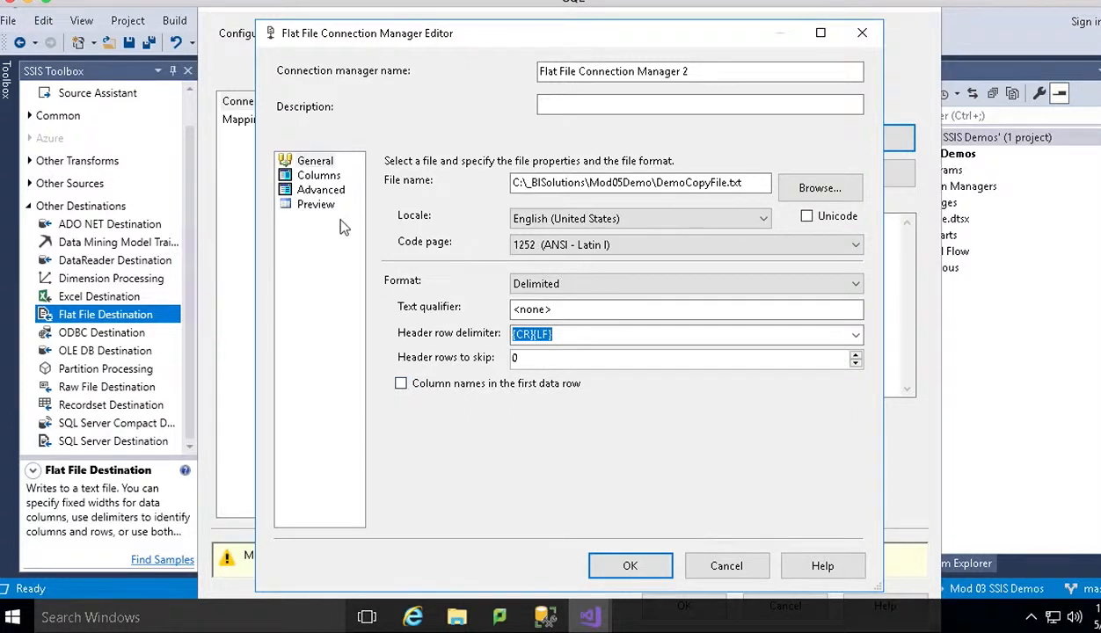
click(319, 176)
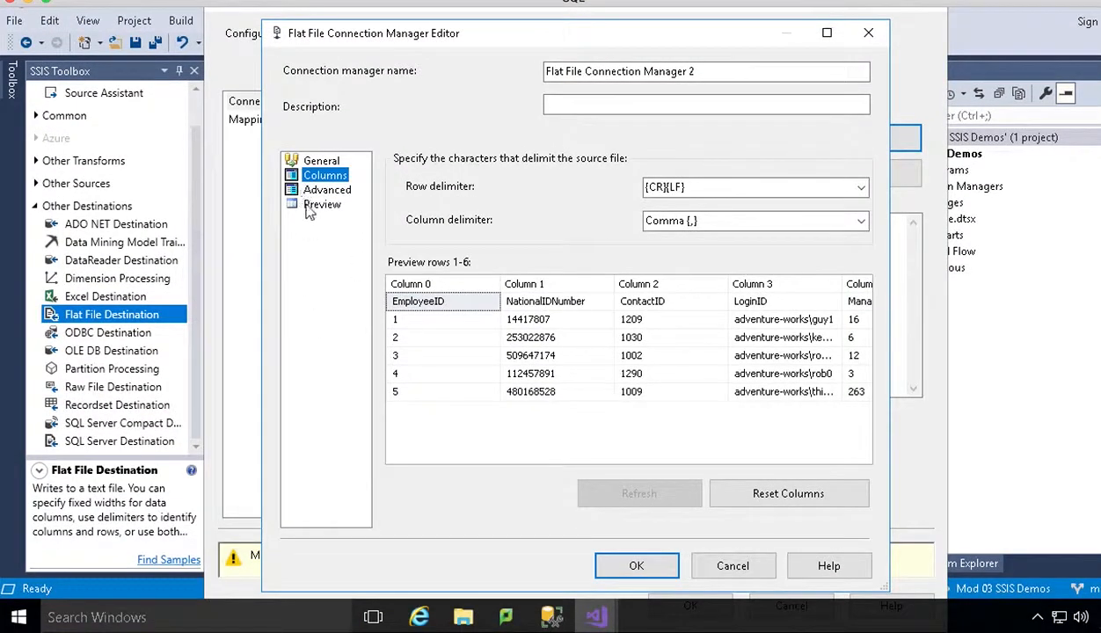
click(314, 214)
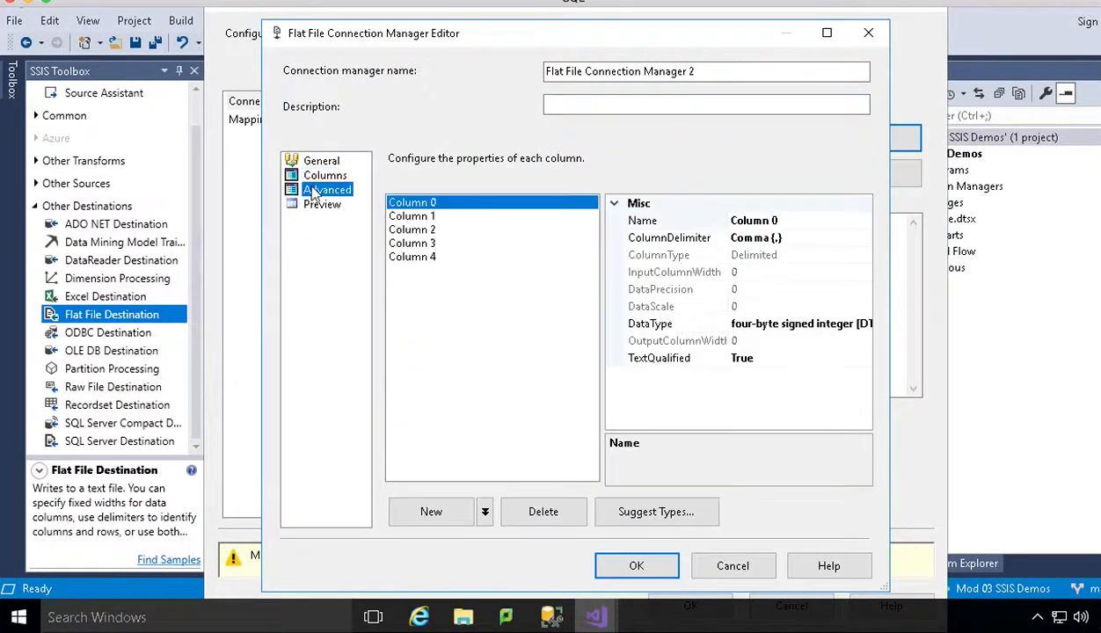
click(320, 206)
click(321, 162)
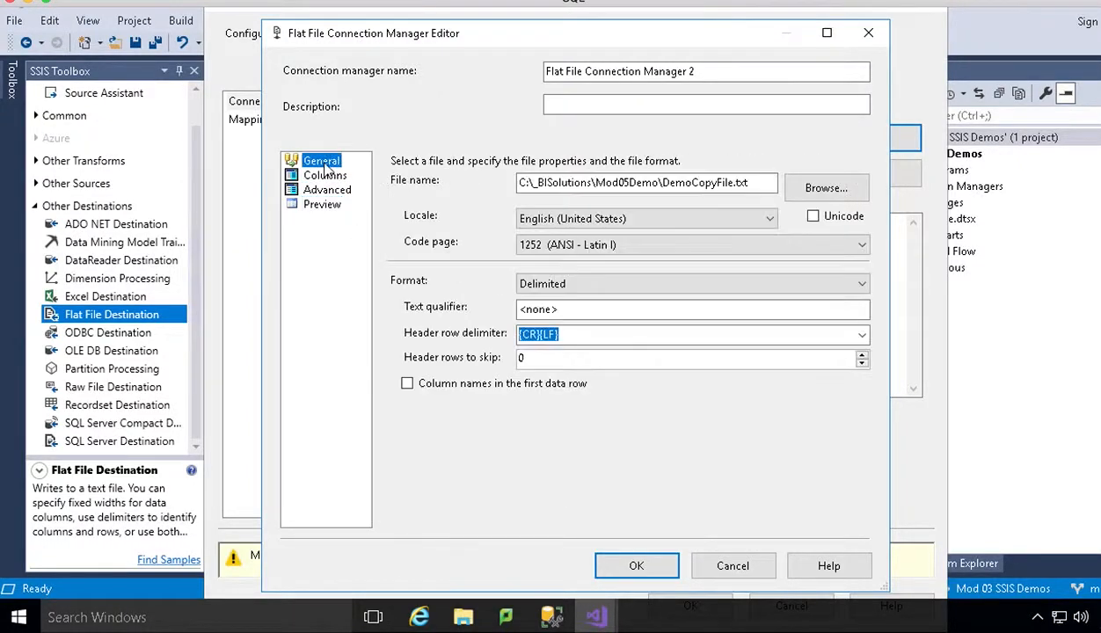
click(327, 176)
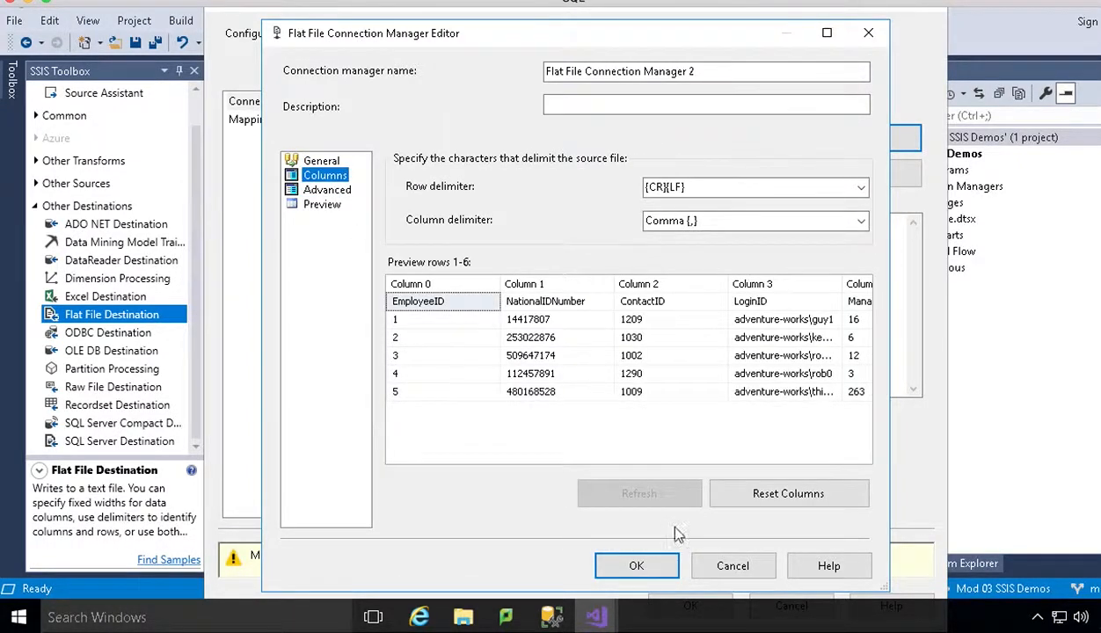
click(649, 557)
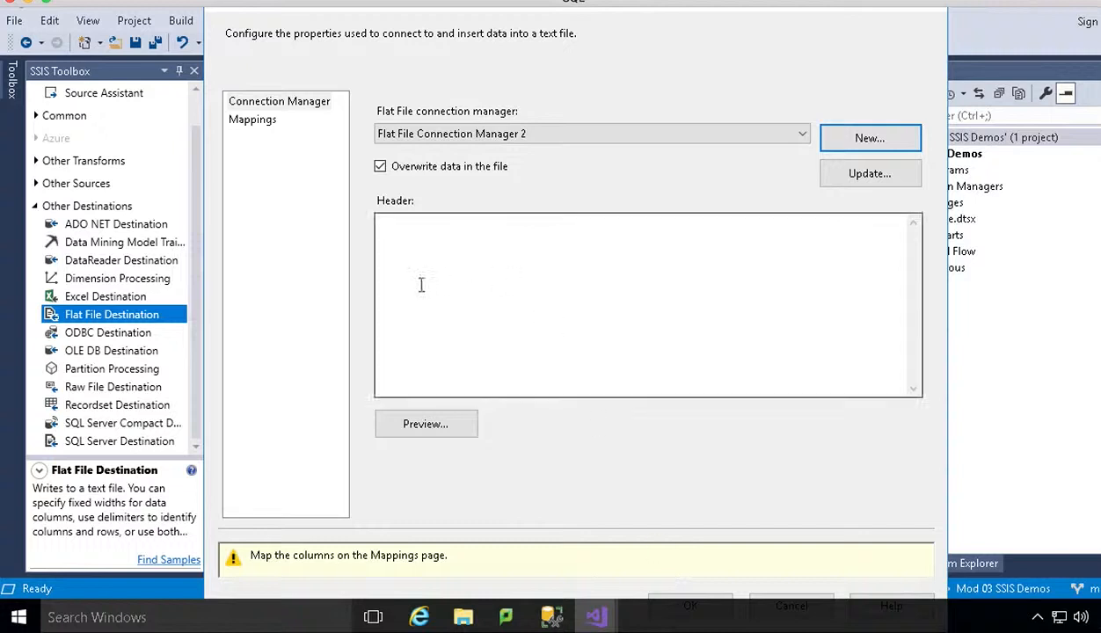
Step: Map the EmployeeID input column to destination Column 0
click(249, 121)
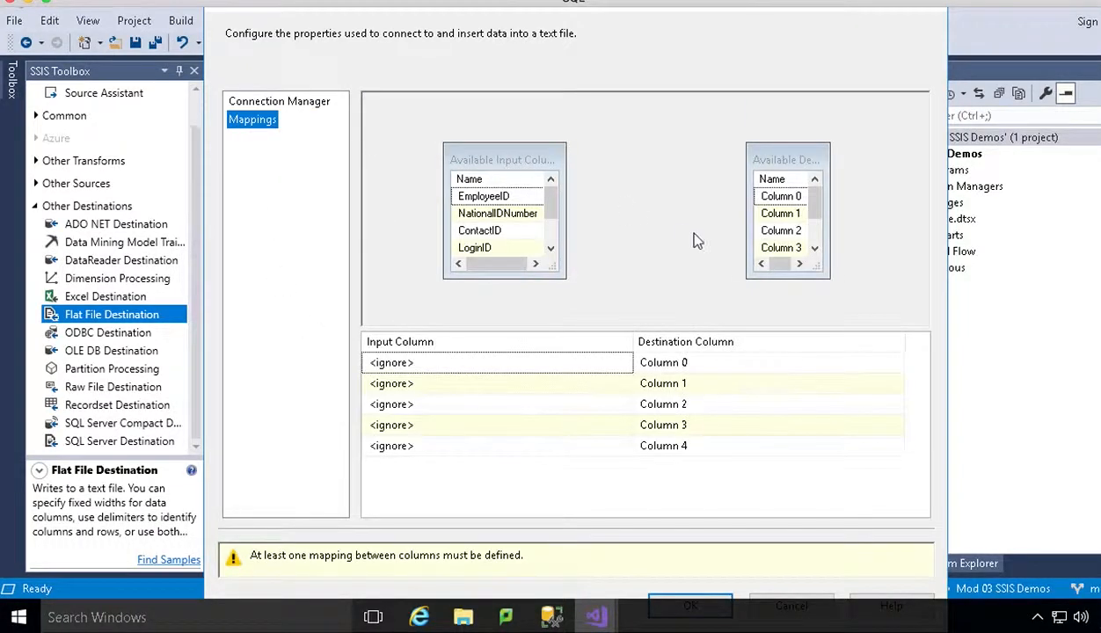
click(531, 197)
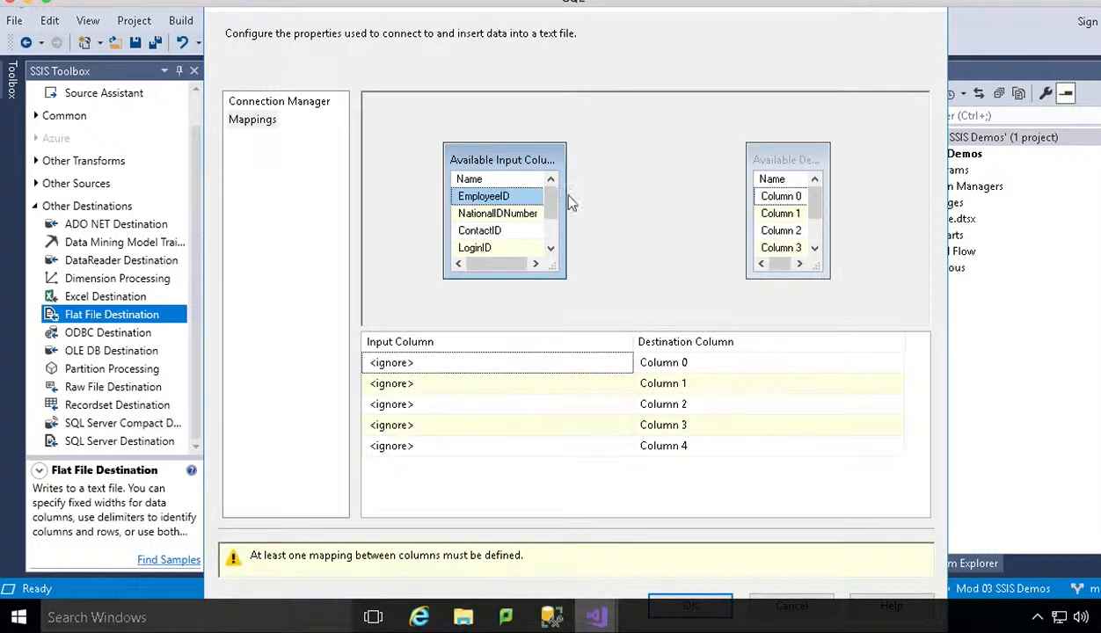
drag(567, 194, 580, 195)
click(519, 371)
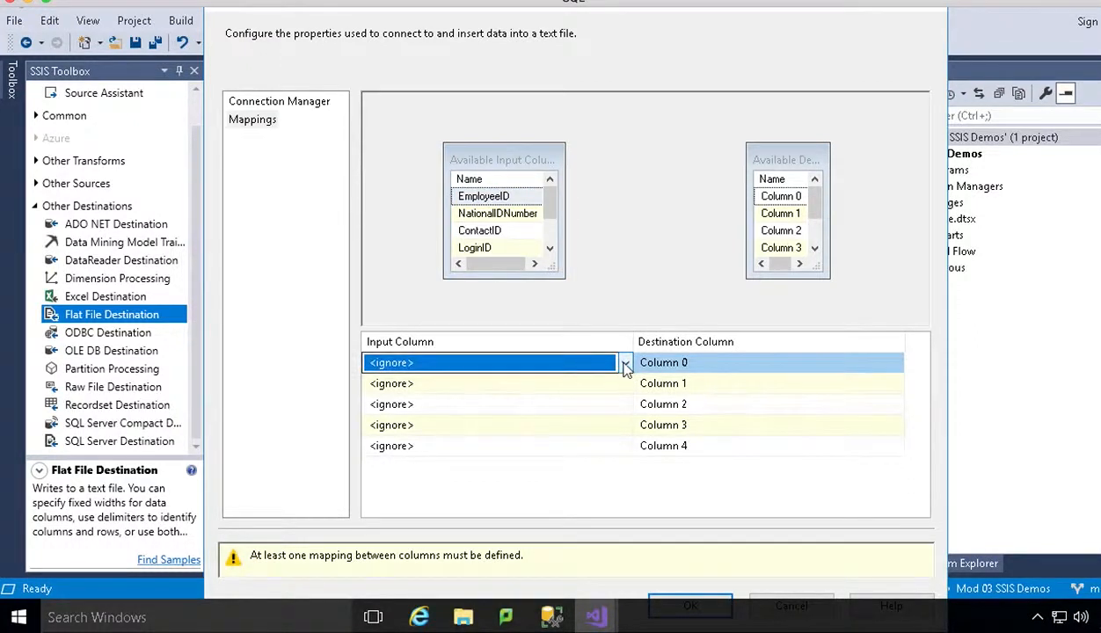
click(624, 364)
click(567, 399)
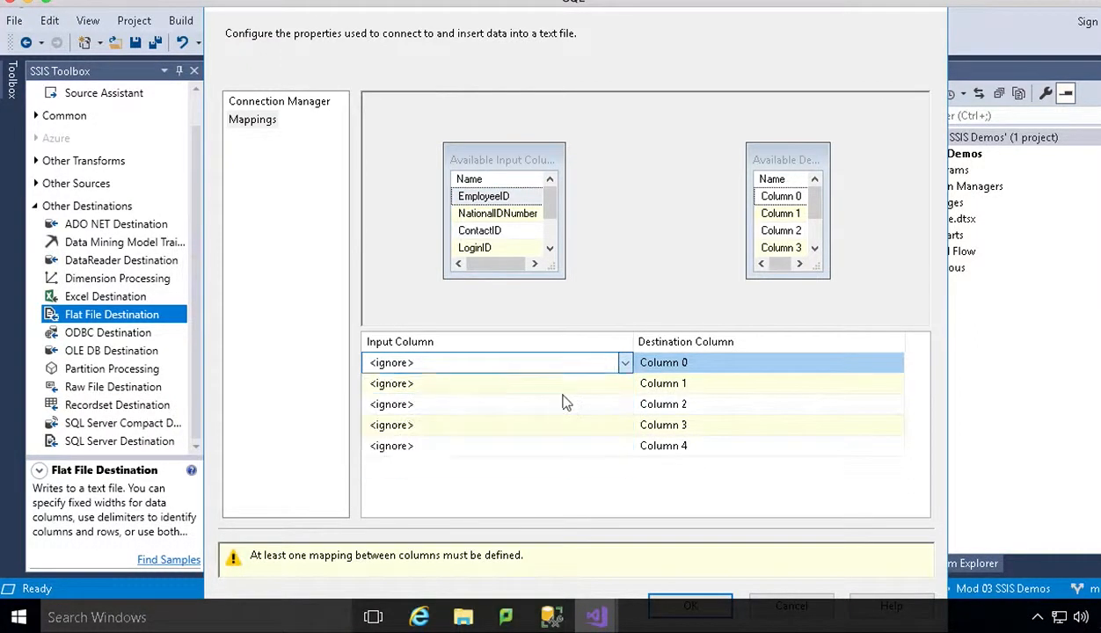
Step: Map NationalIDNumber to destination Column 1 and ContactID to Column 2
click(582, 385)
click(622, 383)
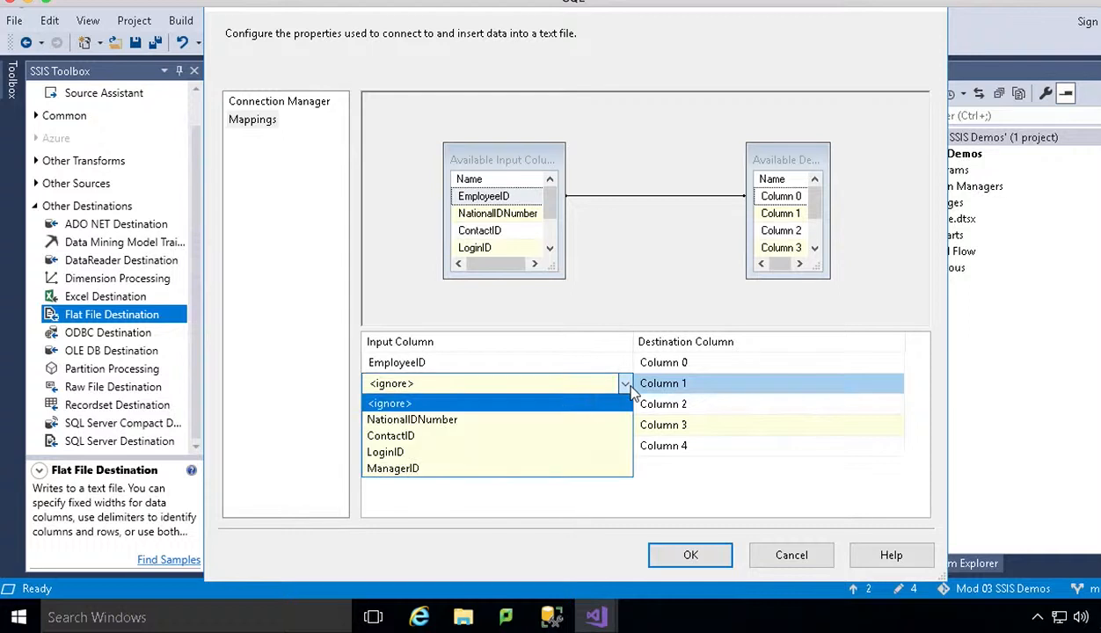
click(556, 416)
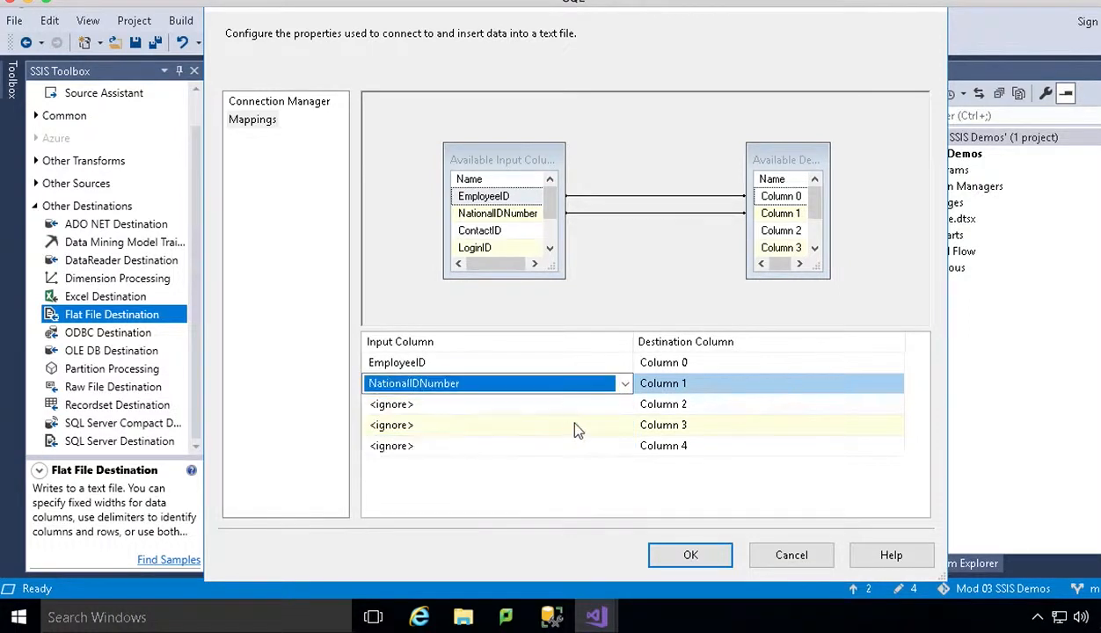
click(580, 410)
click(625, 407)
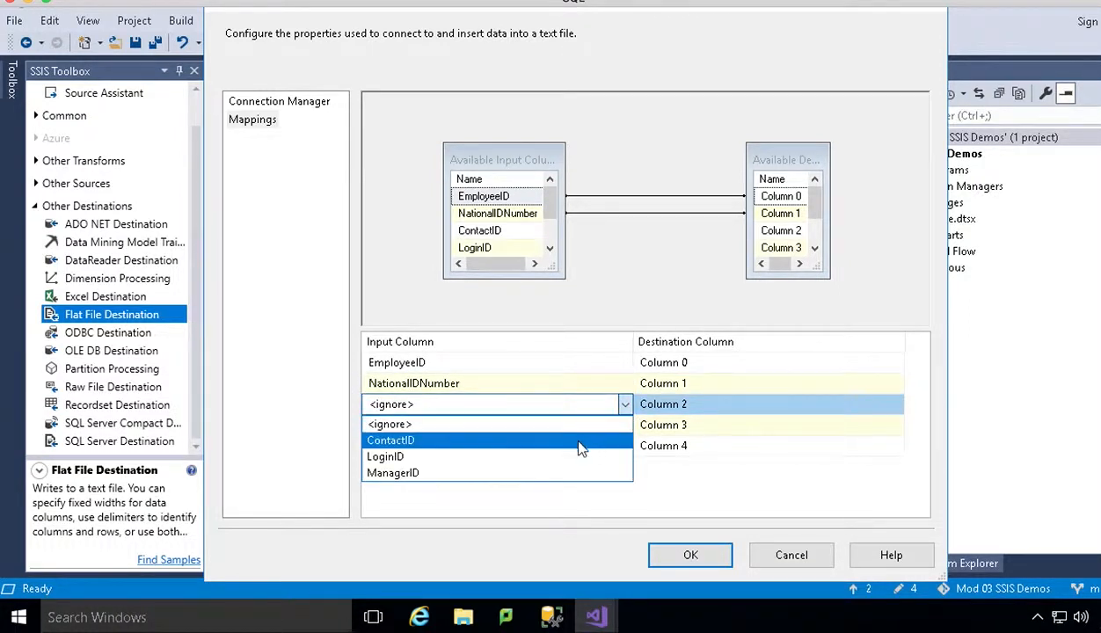
click(579, 446)
Step: Map LoginID to destination Column 3 and ManagerID to Column 4, and confirm the flat file destination settings
click(528, 248)
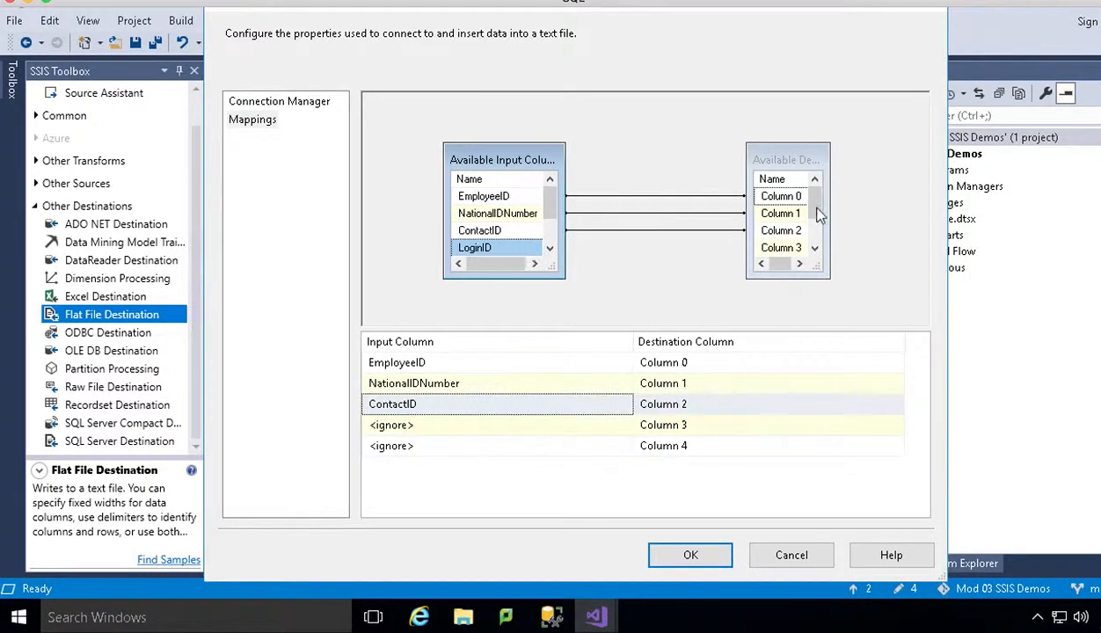
drag(816, 205, 817, 214)
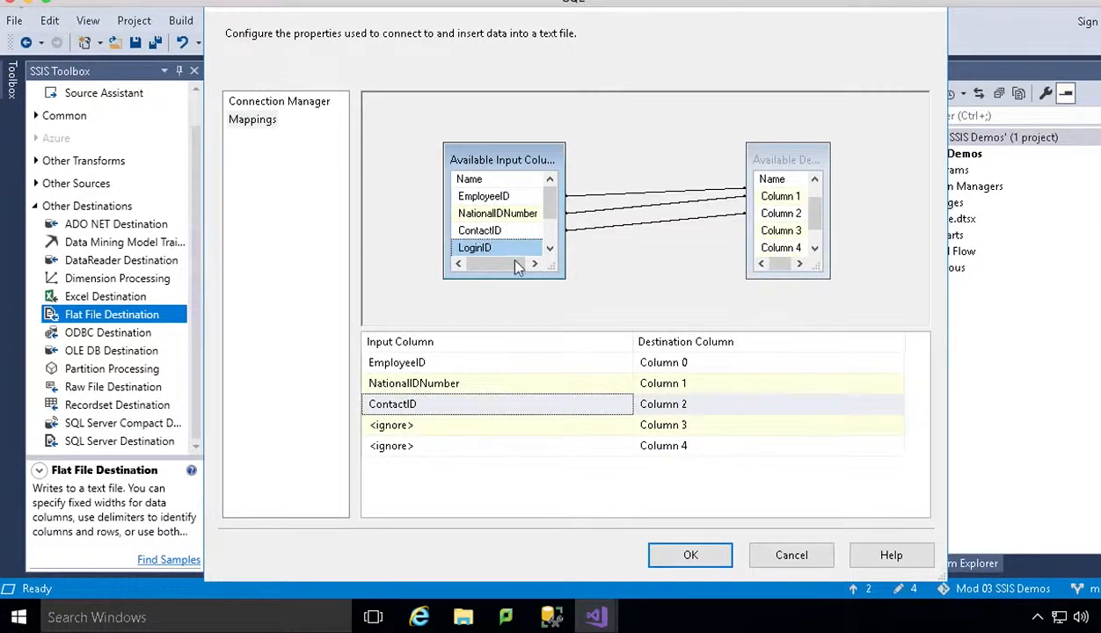
click(569, 251)
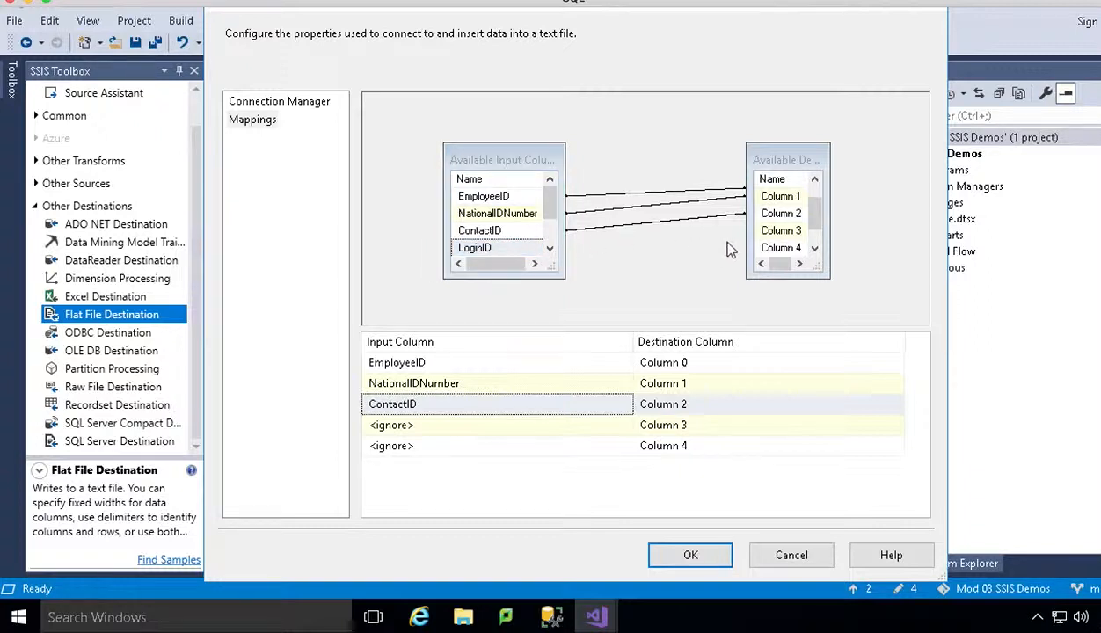
drag(490, 247, 767, 242)
drag(548, 216, 785, 252)
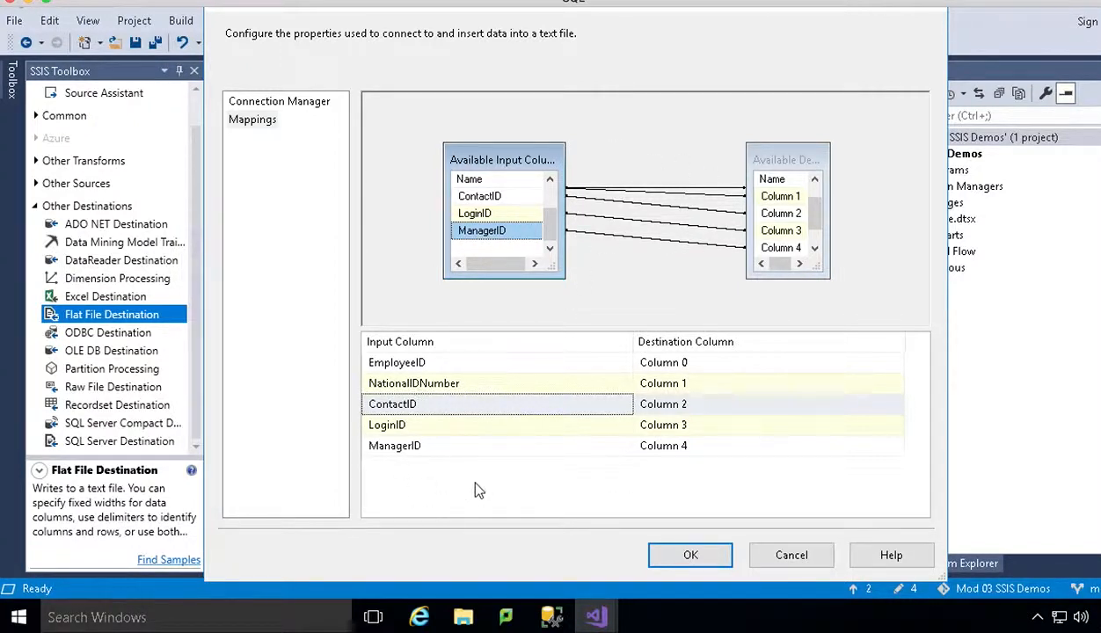
click(678, 560)
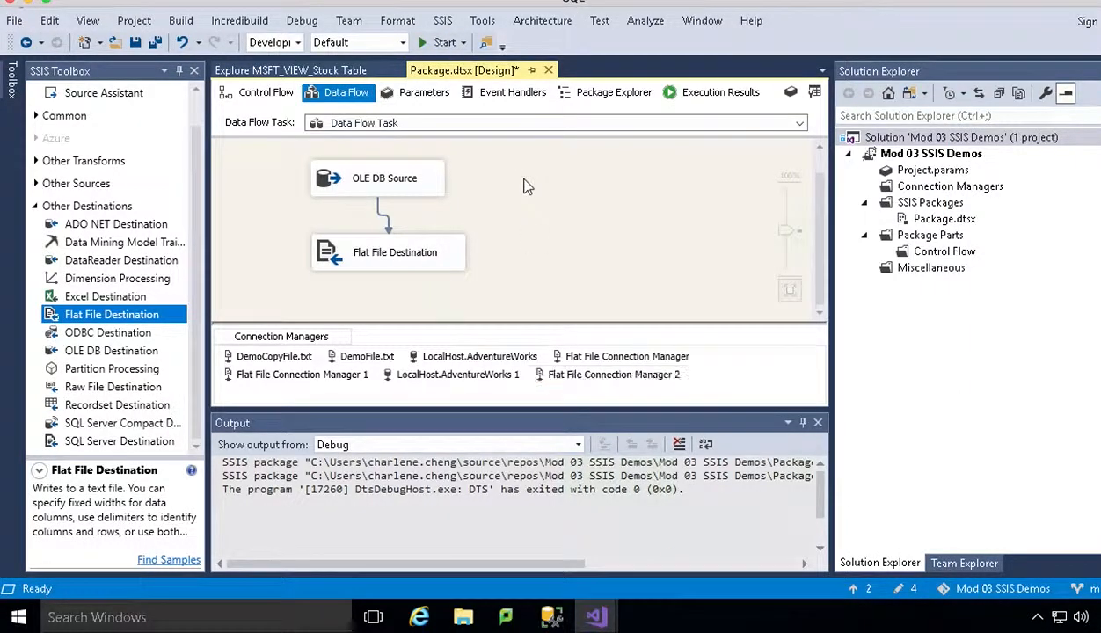
Step: In the control flow, connect the File System Task's success output to the Data Flow Task
click(250, 93)
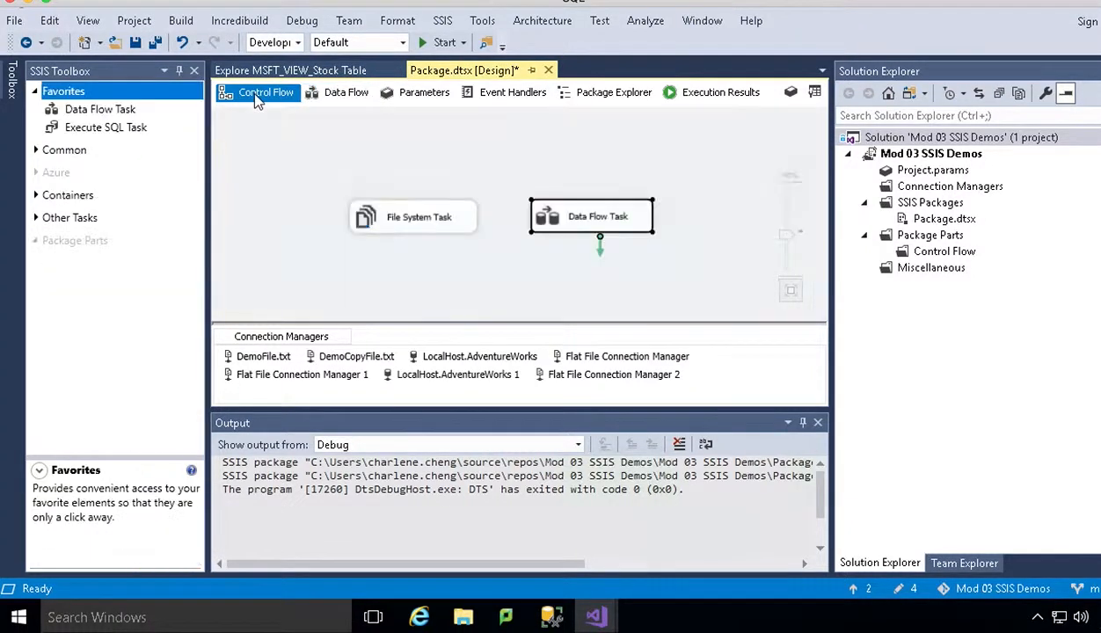
click(425, 256)
click(405, 217)
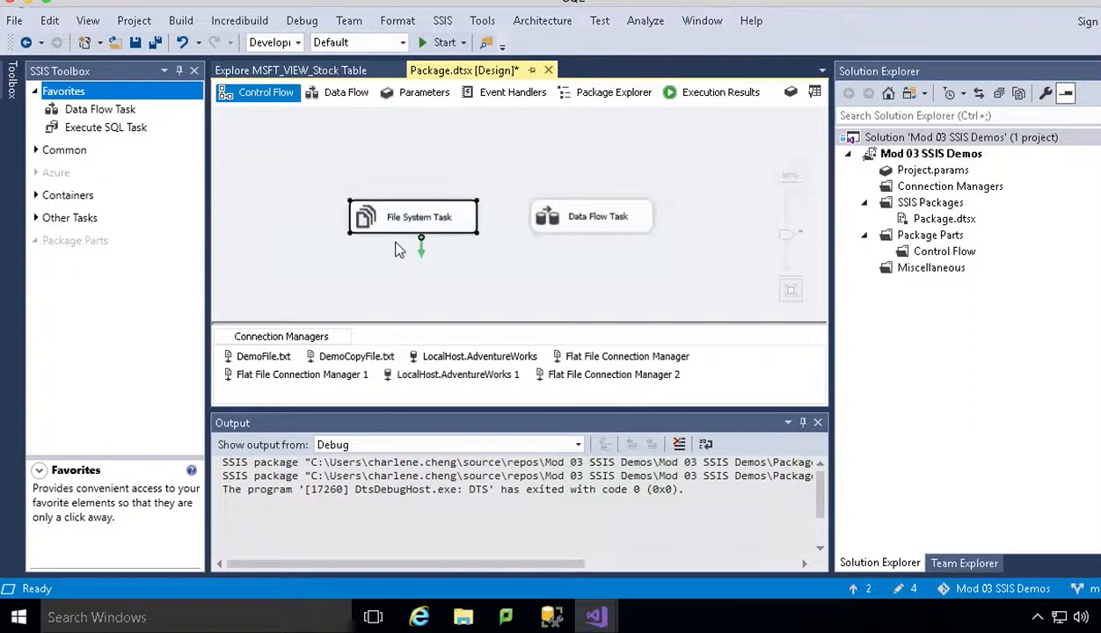
drag(442, 227, 546, 221)
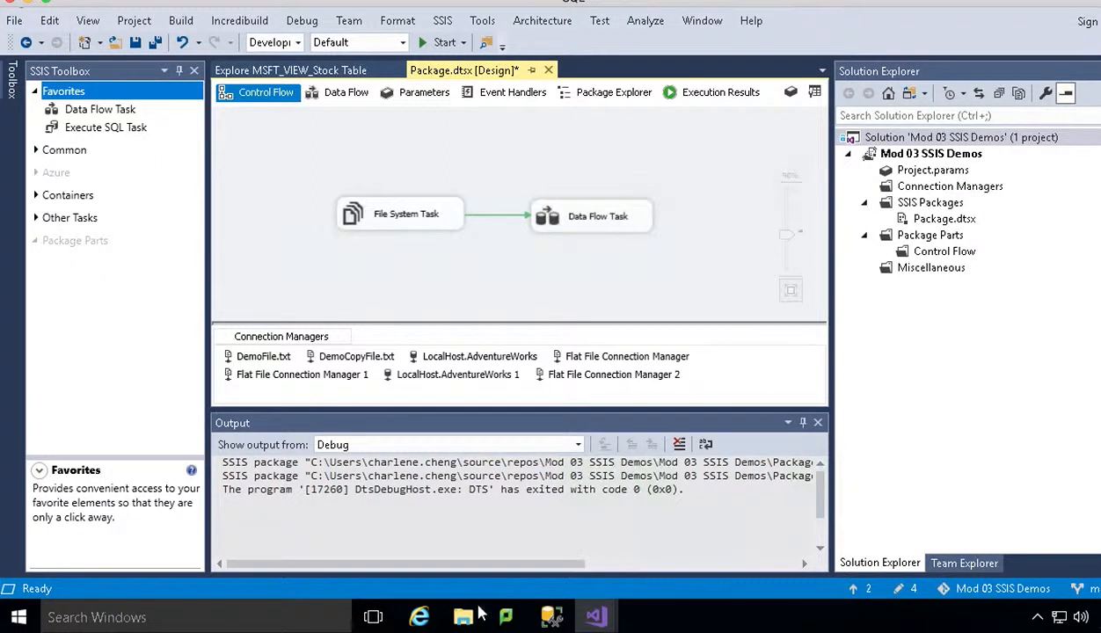
Step: Check the contents of DemoCopyFile in the Mod05Demo folder, and close the file and folder
mouse_move(466, 618)
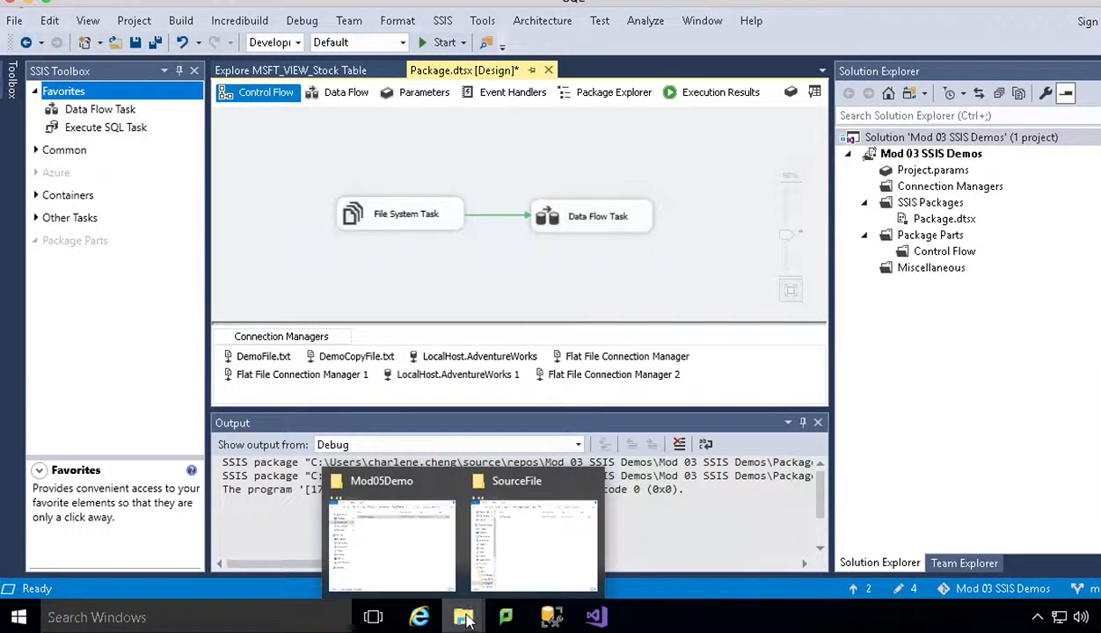
click(407, 537)
double_click(407, 195)
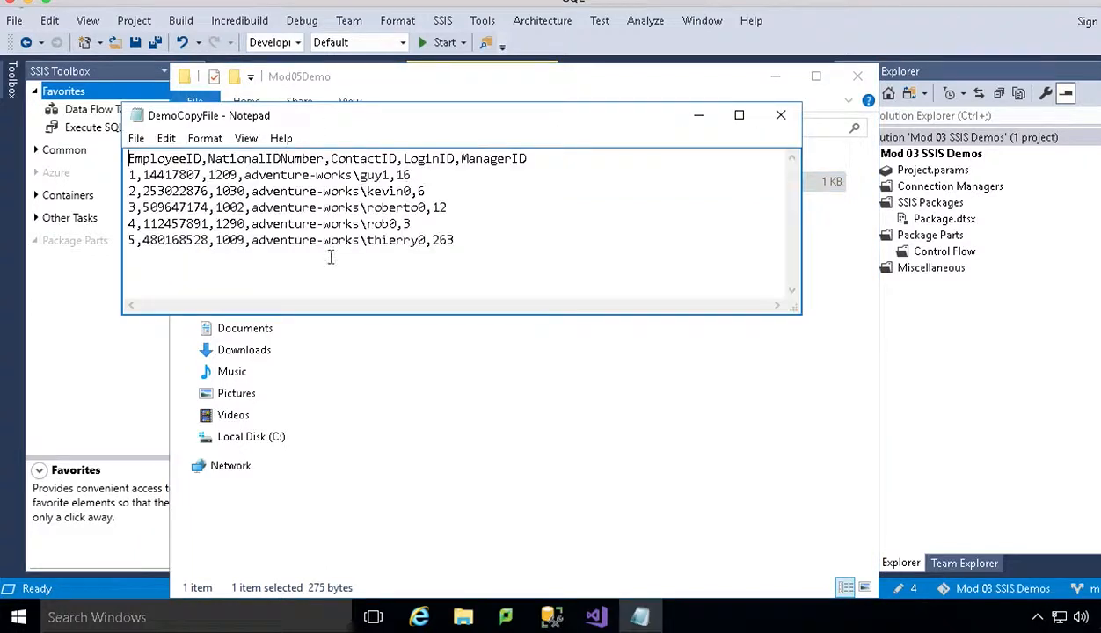
click(780, 115)
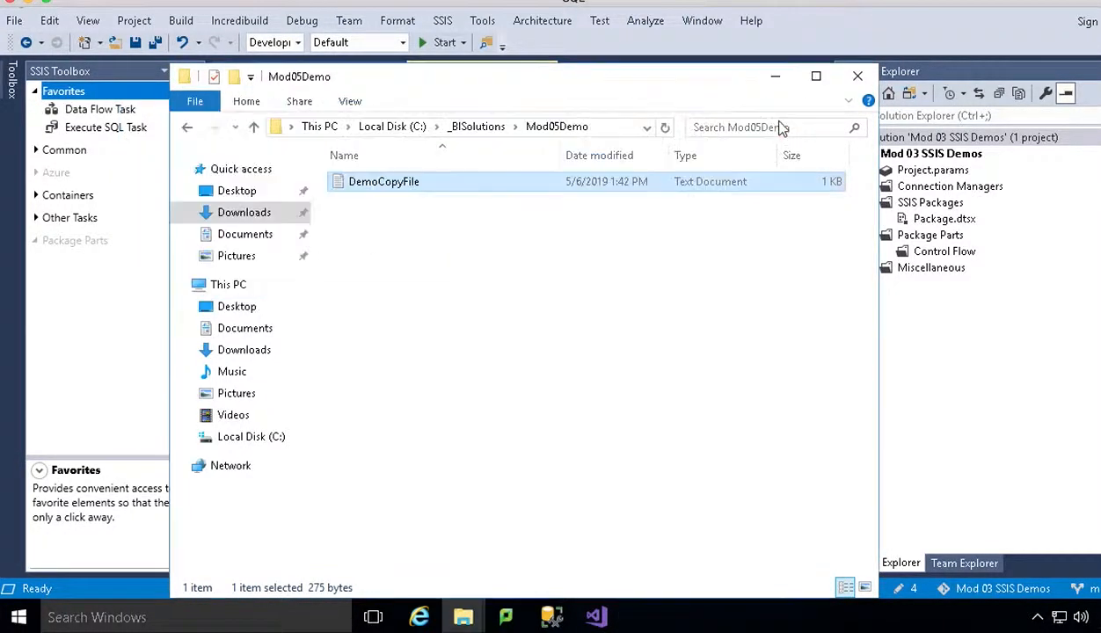
click(857, 79)
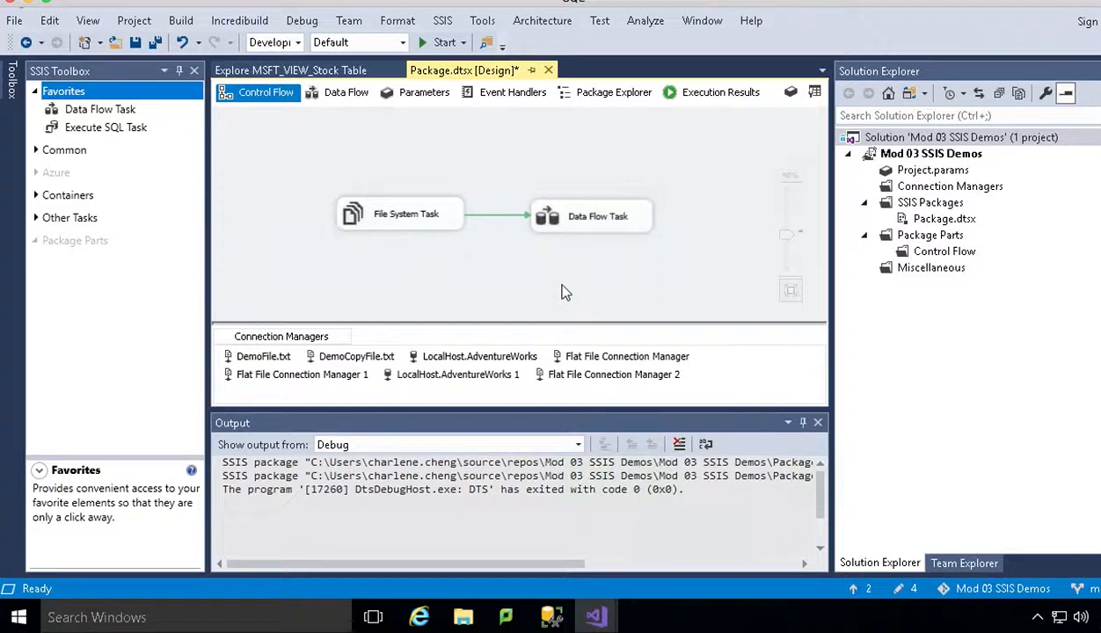
Step: Run the package and inspect the rows written to DemoCopyFile in the Mod05Demo folder
click(437, 43)
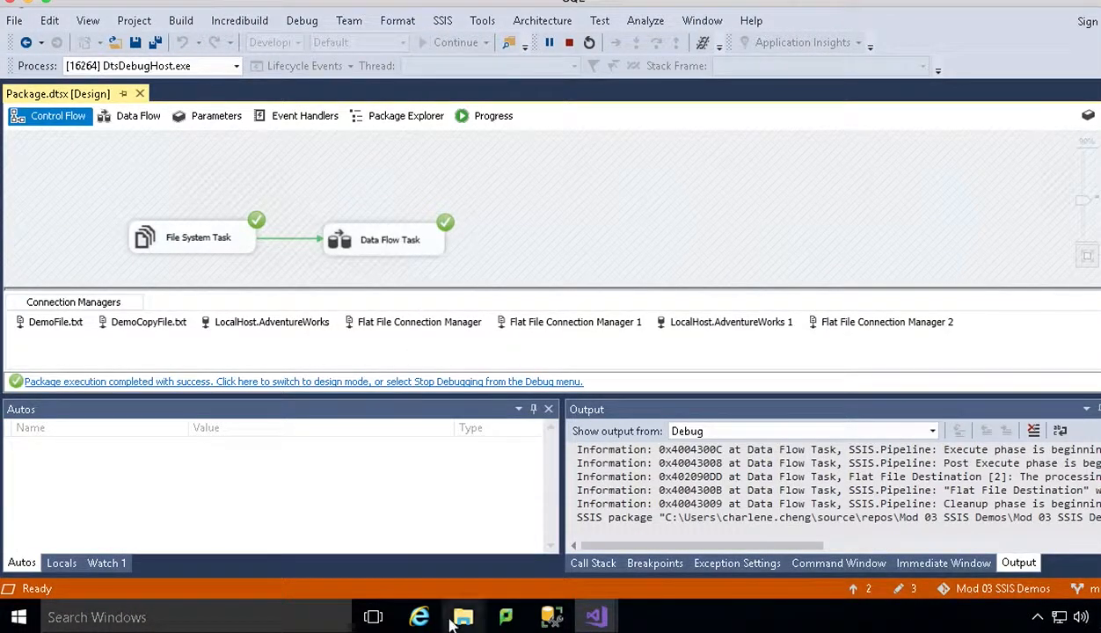
mouse_move(464, 617)
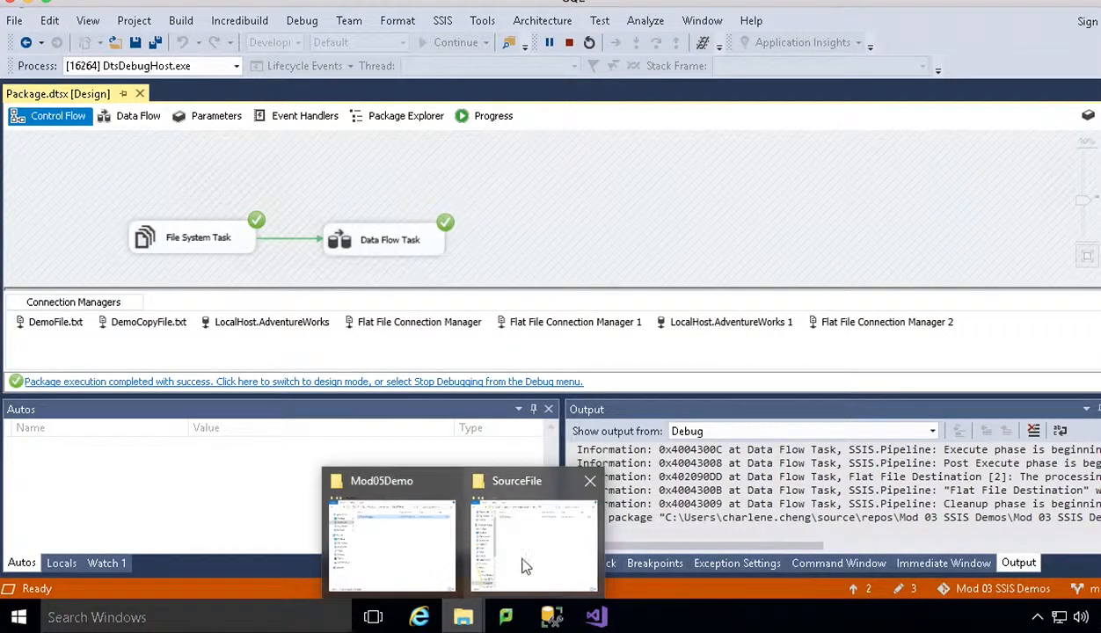
click(393, 567)
click(449, 308)
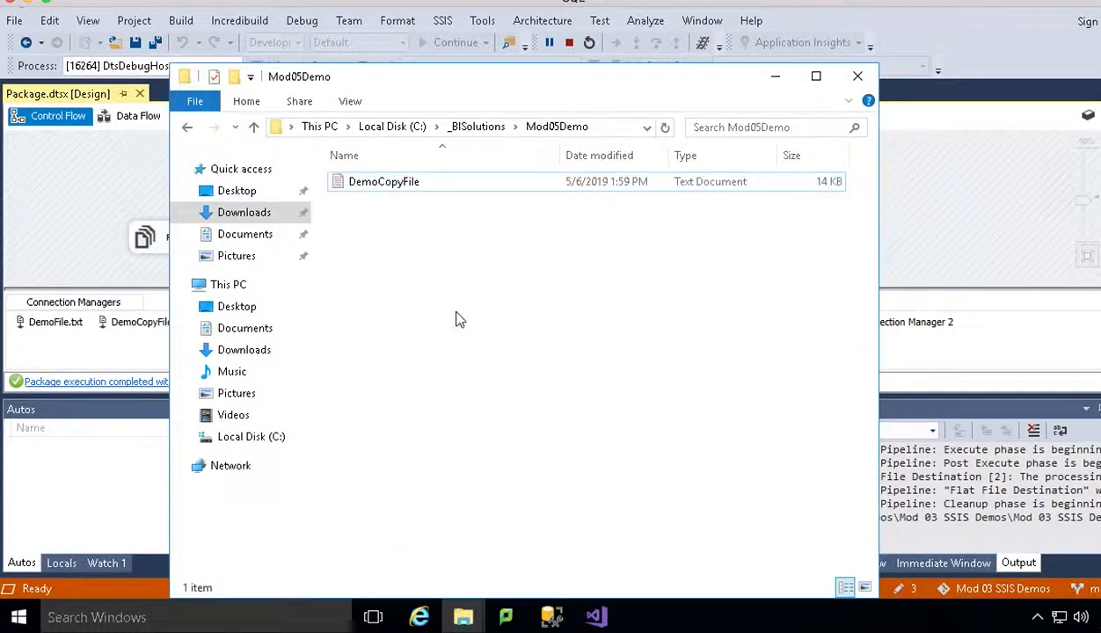
double_click(413, 185)
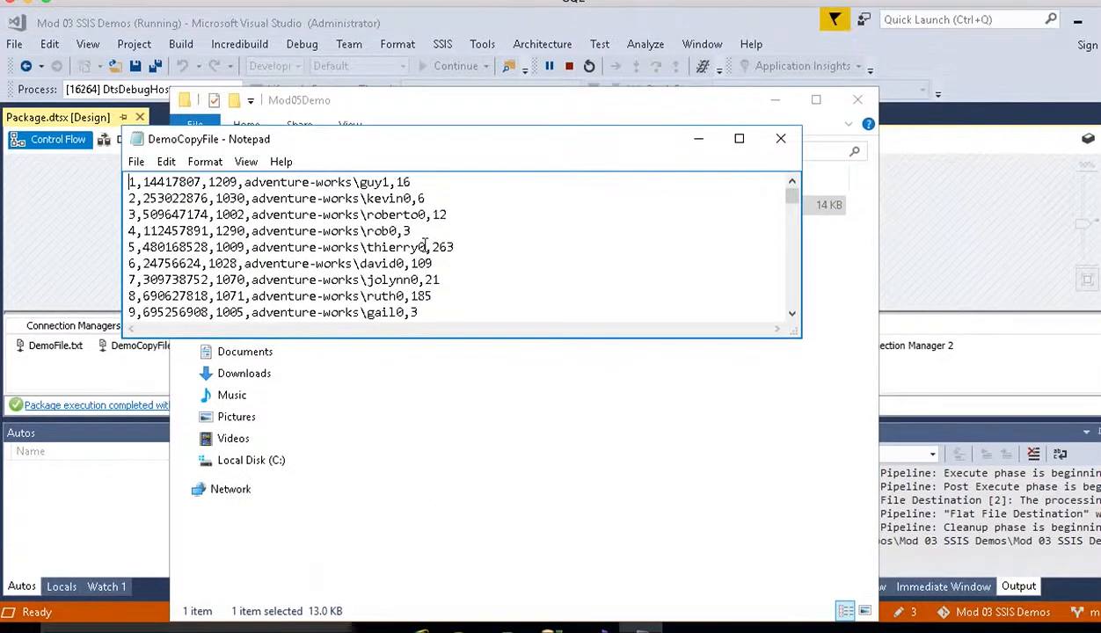
scroll(425, 247, down, 1)
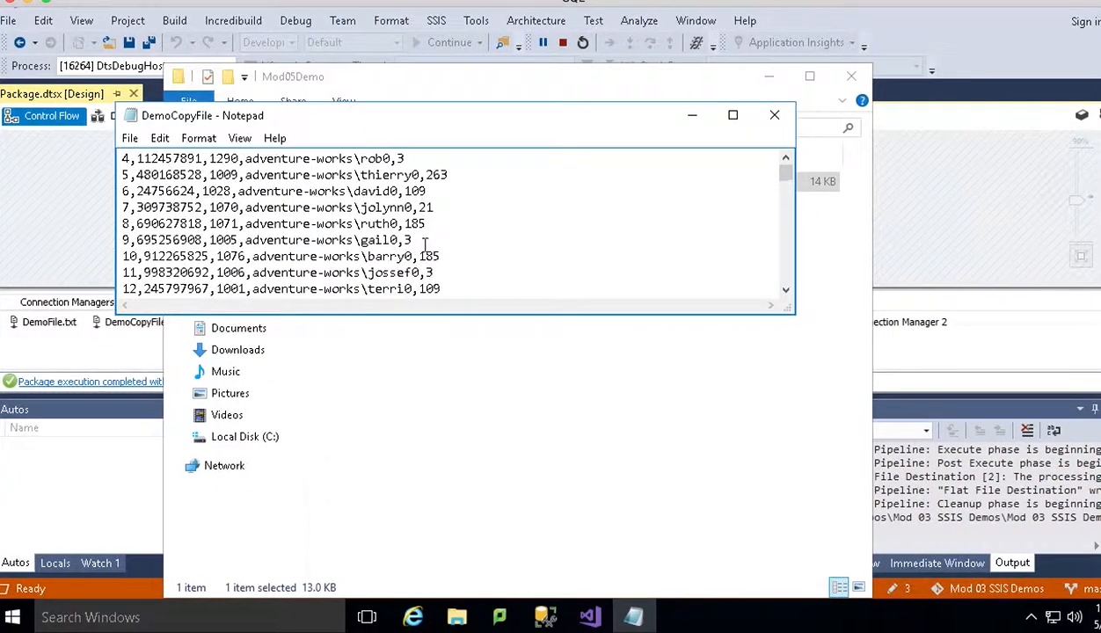
click(785, 121)
click(850, 79)
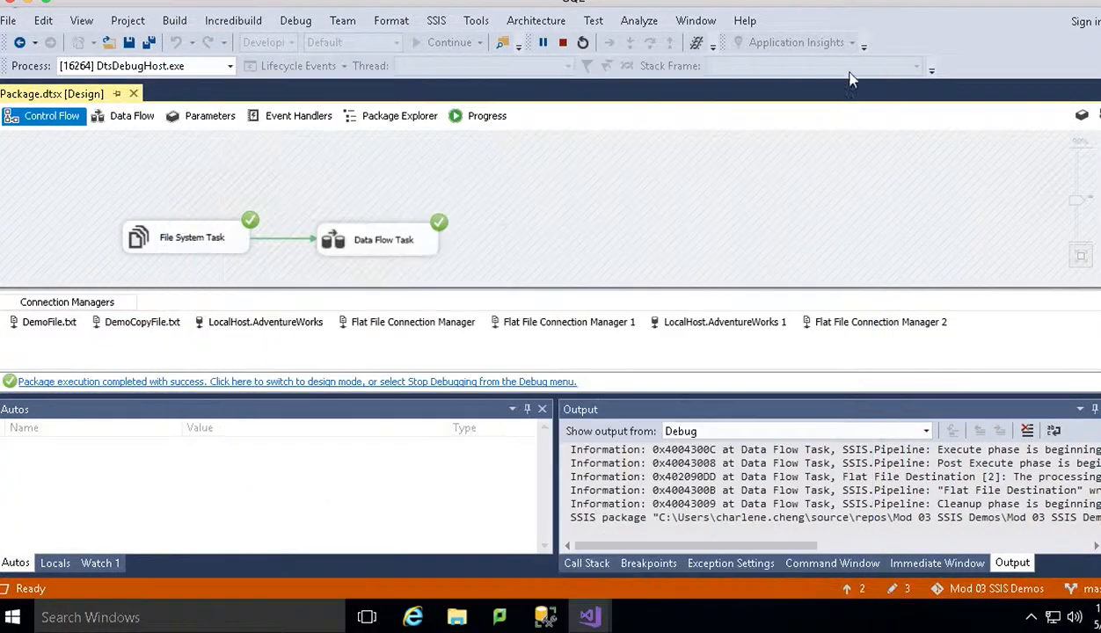
Step: Stop debugging and open the Data Flow Task's data flow design
click(562, 43)
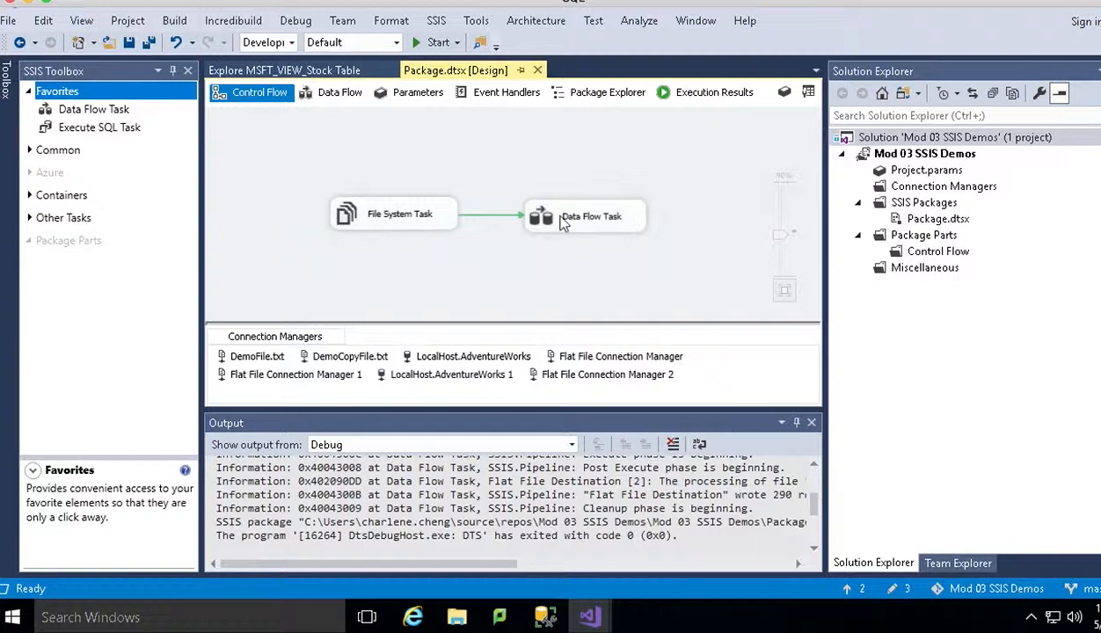
click(563, 220)
click(334, 93)
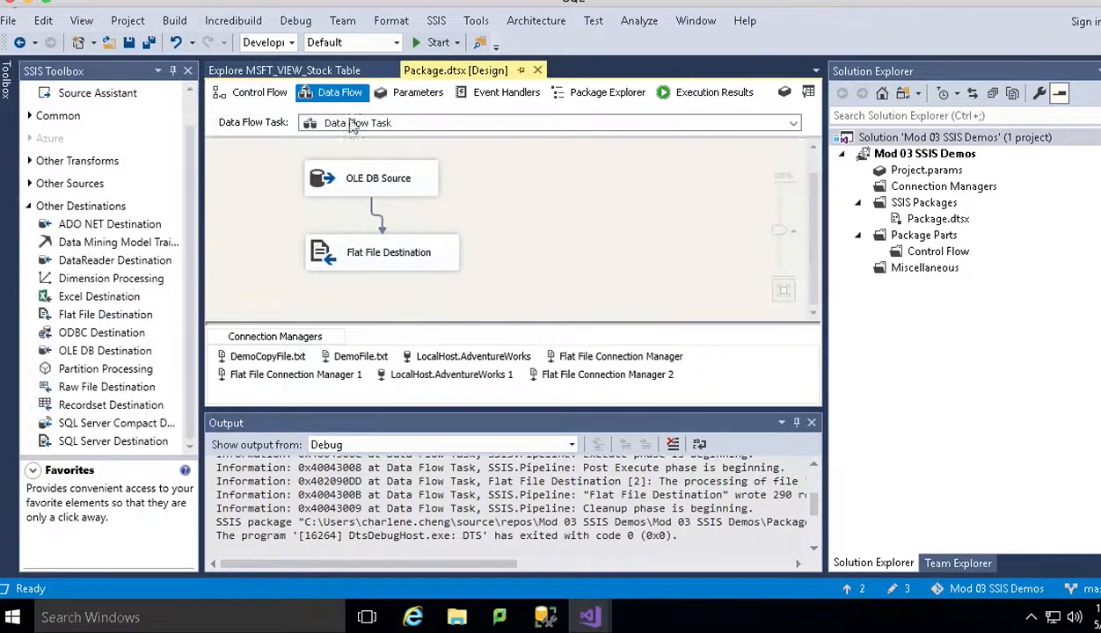
double_click(365, 180)
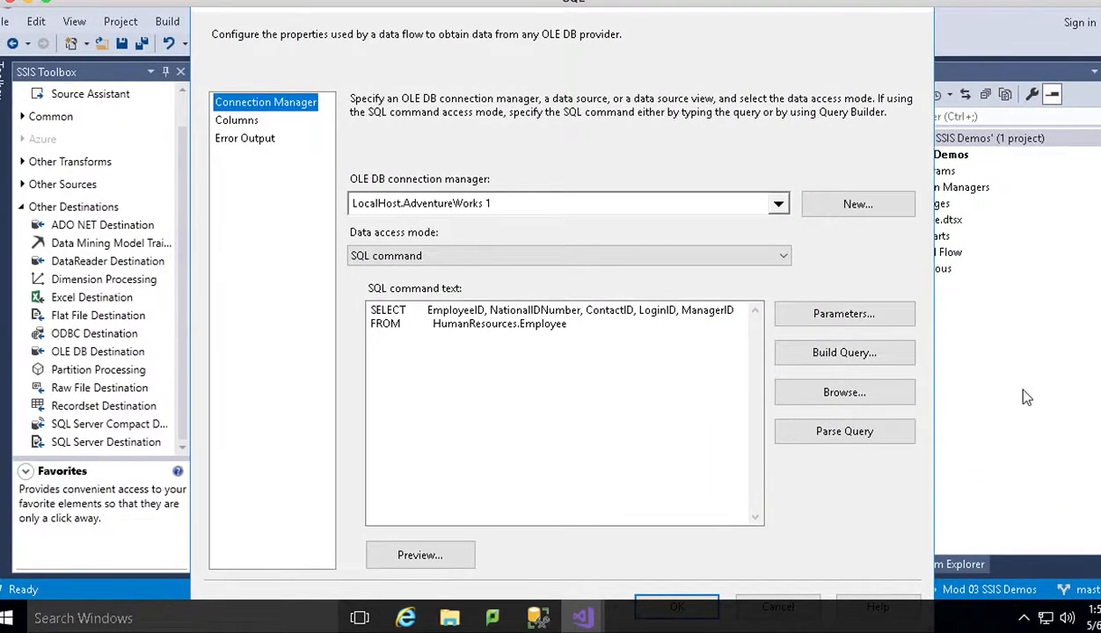
click(875, 606)
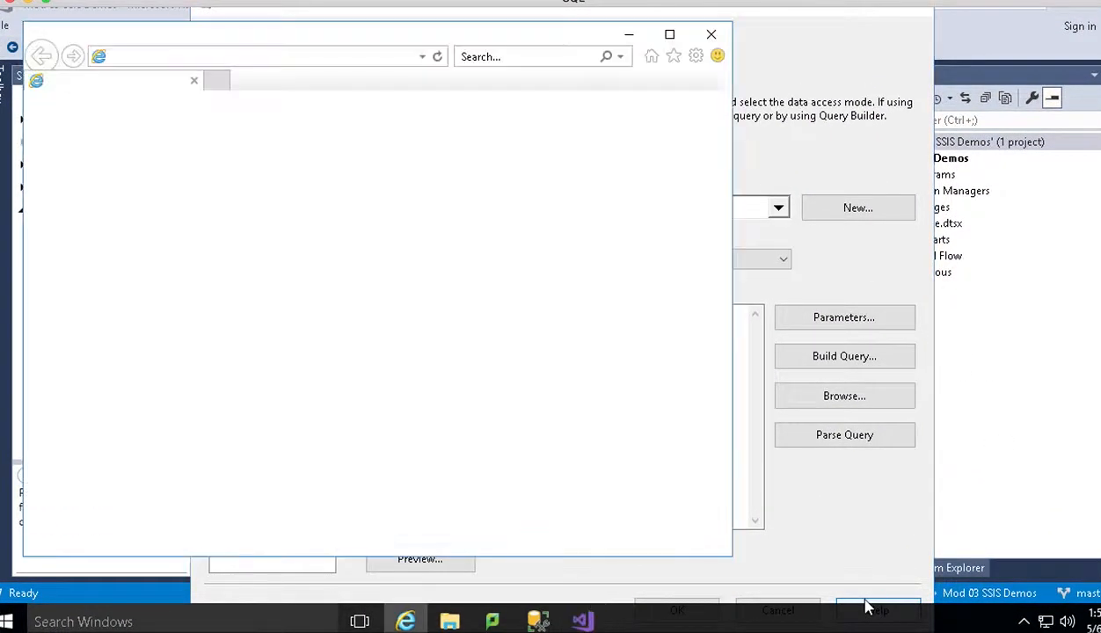
click(711, 34)
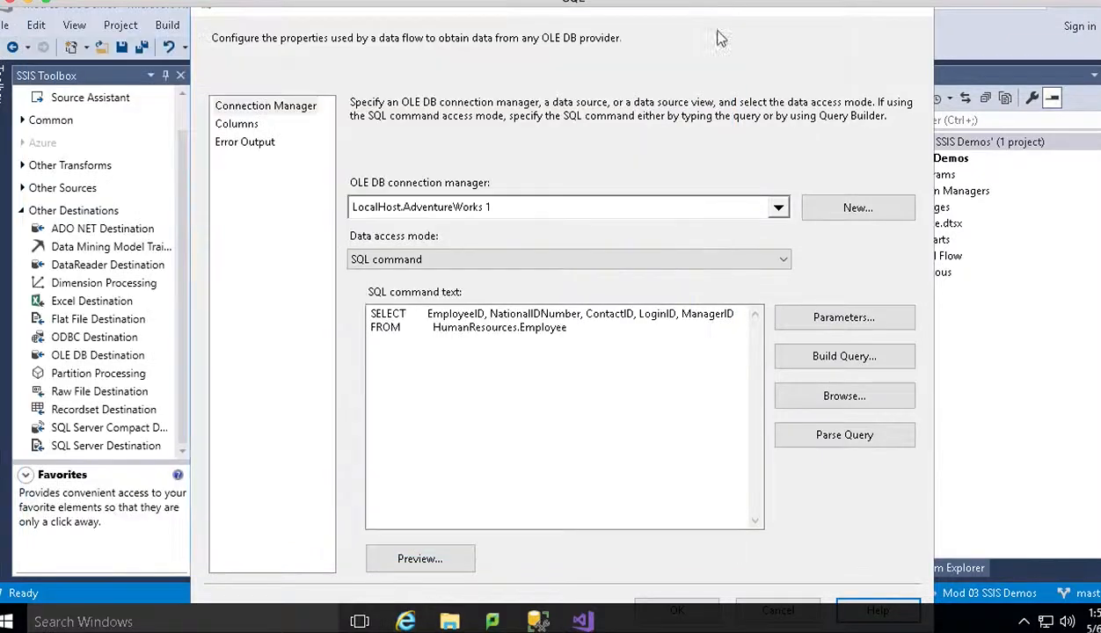
click(765, 605)
Step: Disable overwriting data in the file for the Flat File Destination and rerun the package from the control flow
double_click(389, 259)
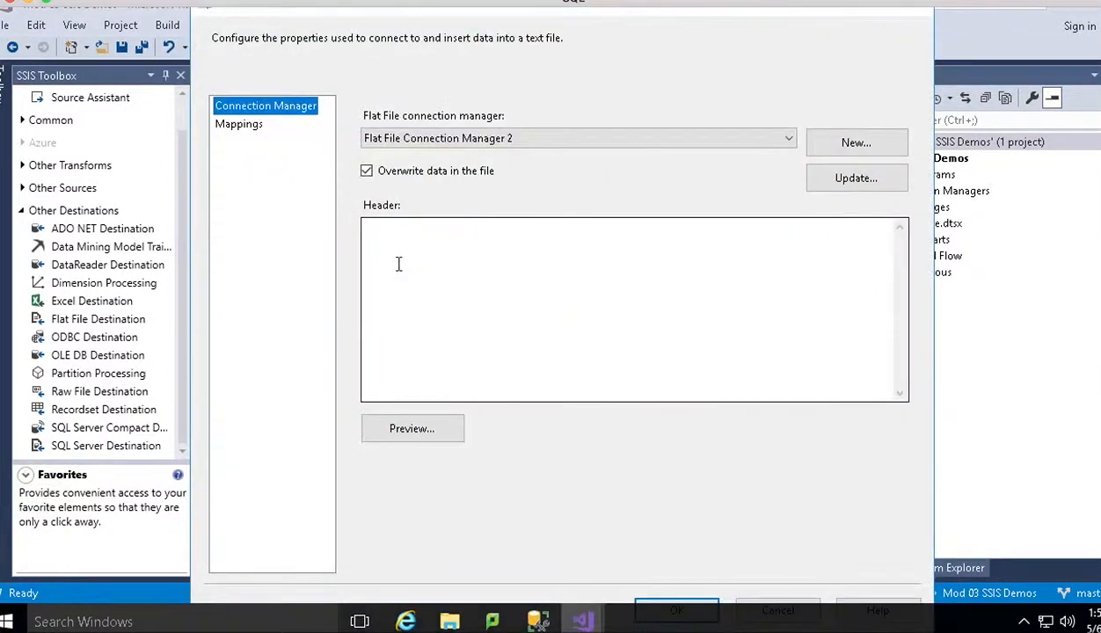
click(367, 172)
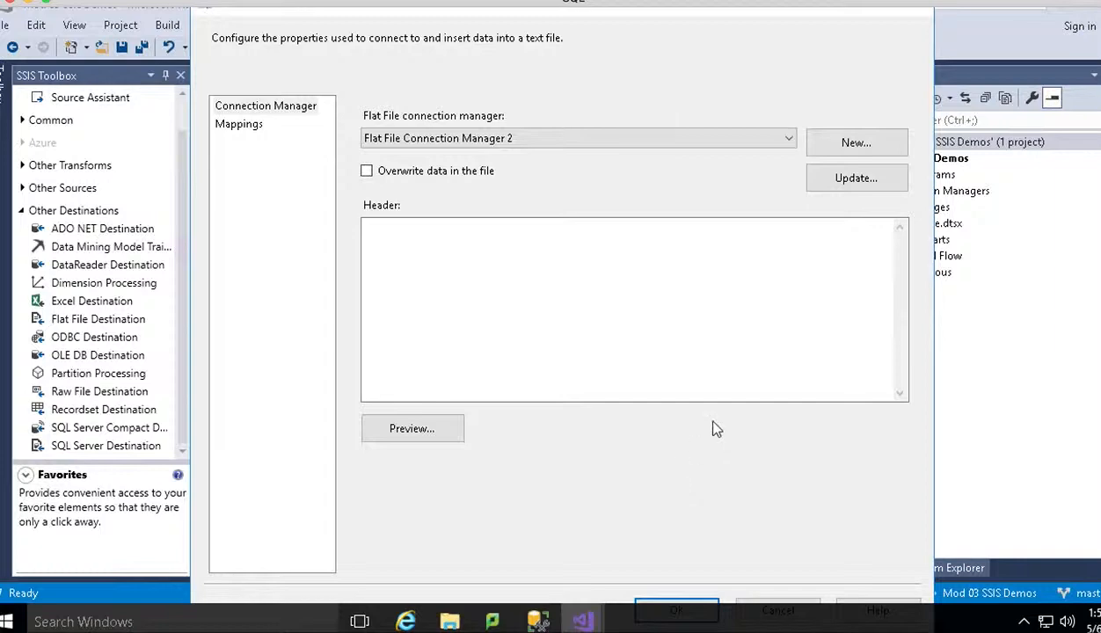
click(687, 602)
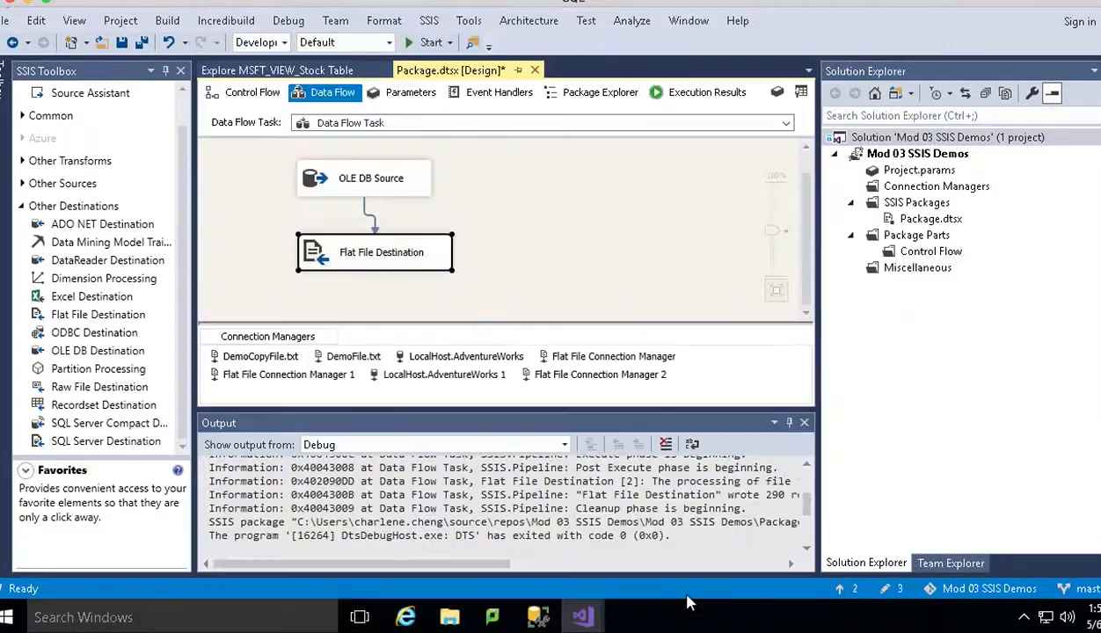
click(247, 92)
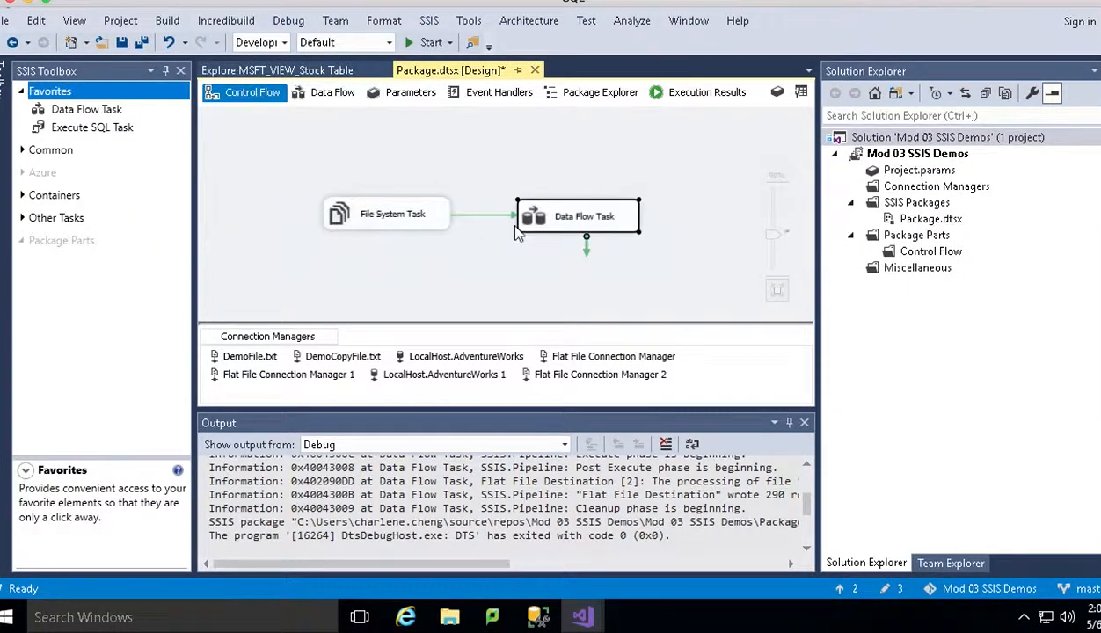
click(420, 42)
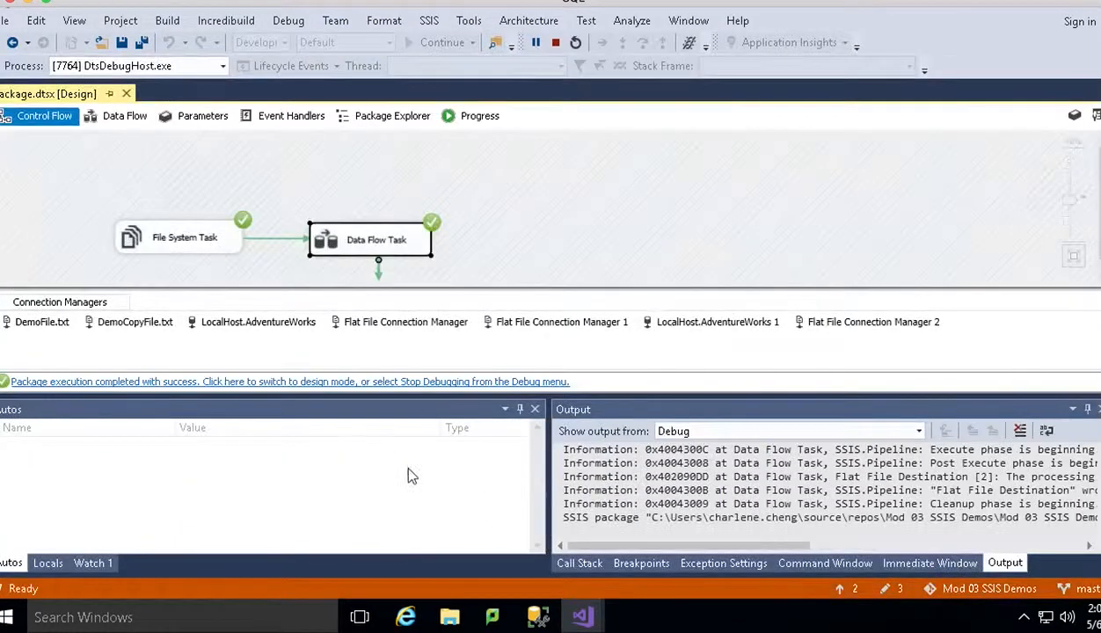
Step: Check DemoFile in the SourceFile folder and close the text file
click(450, 618)
double_click(432, 186)
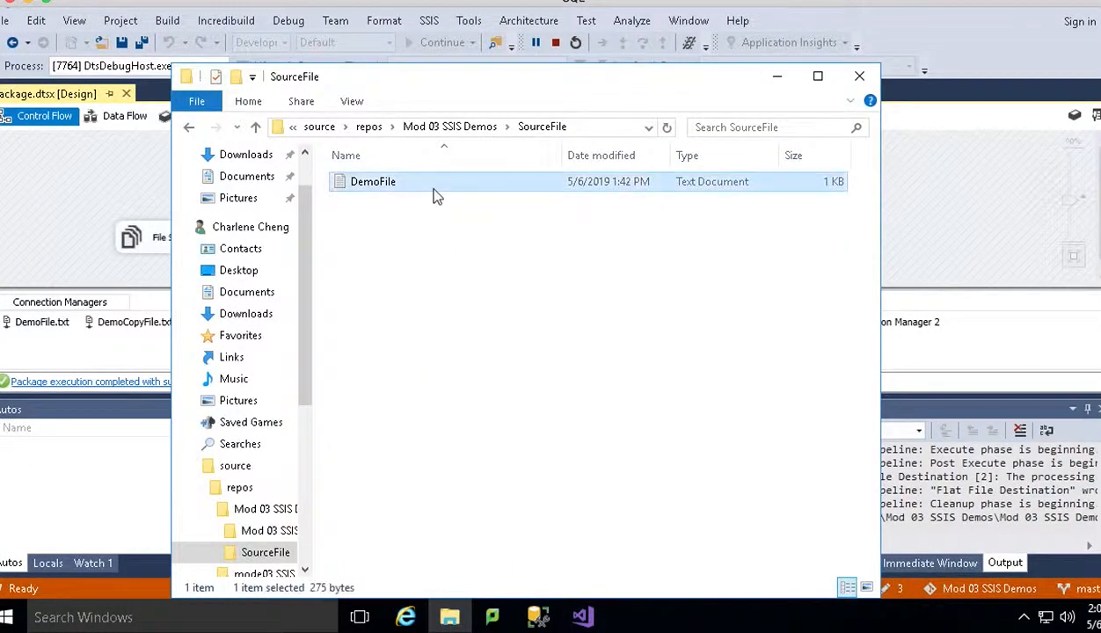
click(767, 114)
click(452, 617)
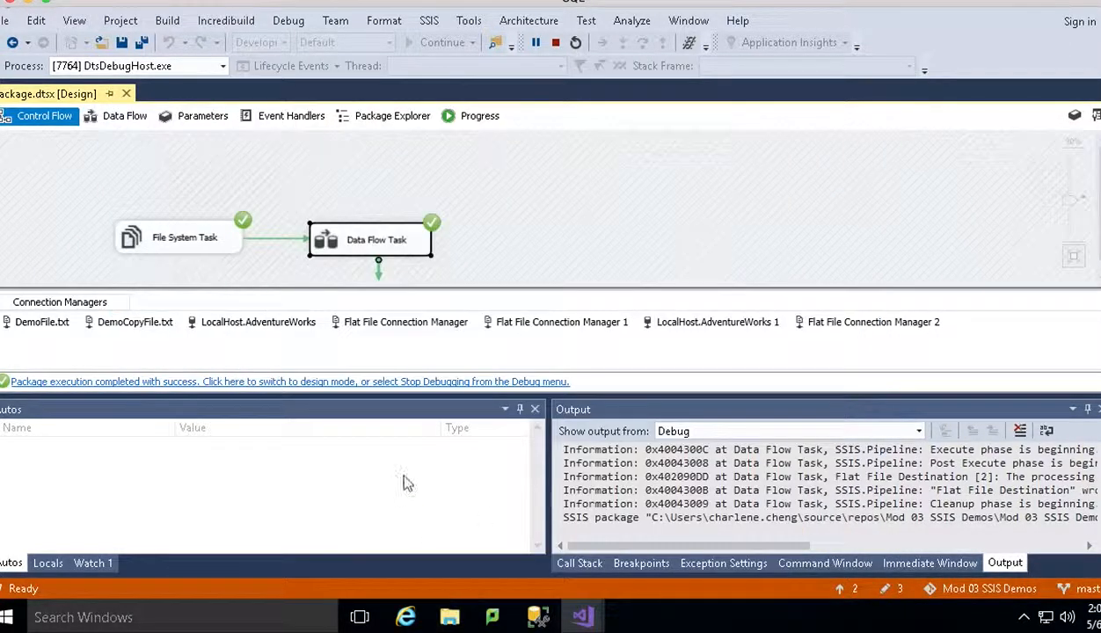
click(449, 617)
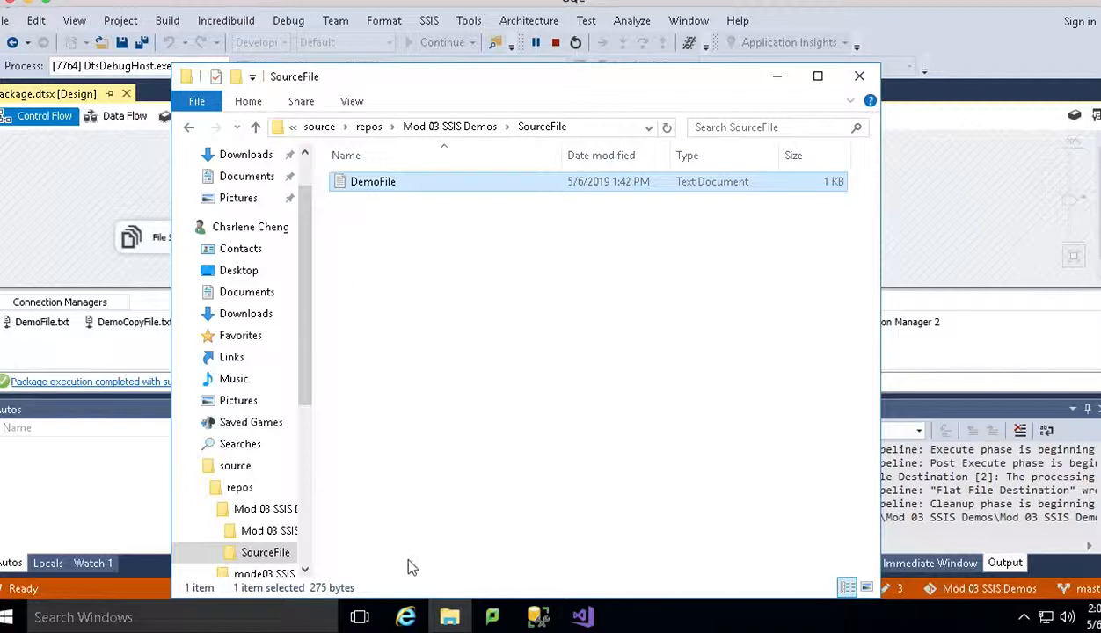
click(443, 619)
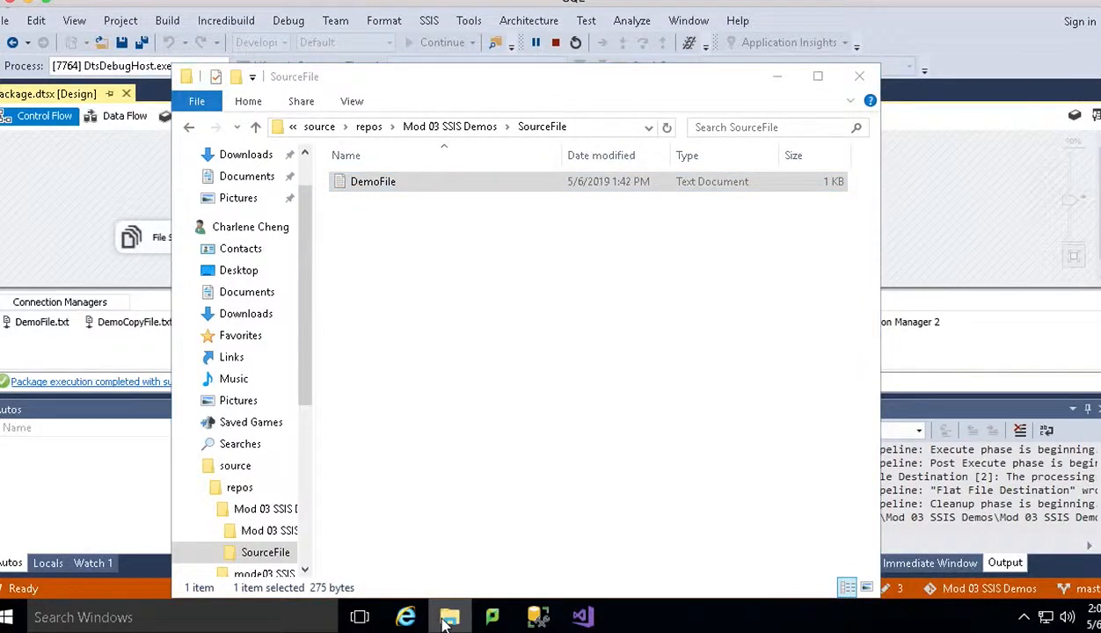
Step: Open DemoCopyFile from C:\_BISolutions\Mod05Demo in a new File Explorer window
right_click(444, 620)
click(444, 523)
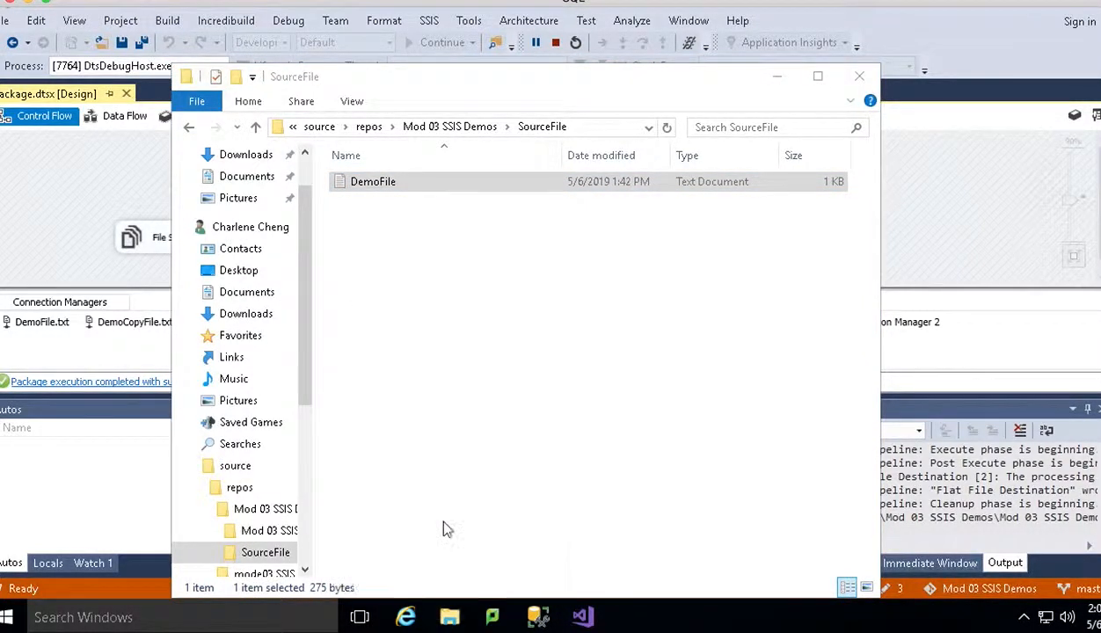
double_click(405, 365)
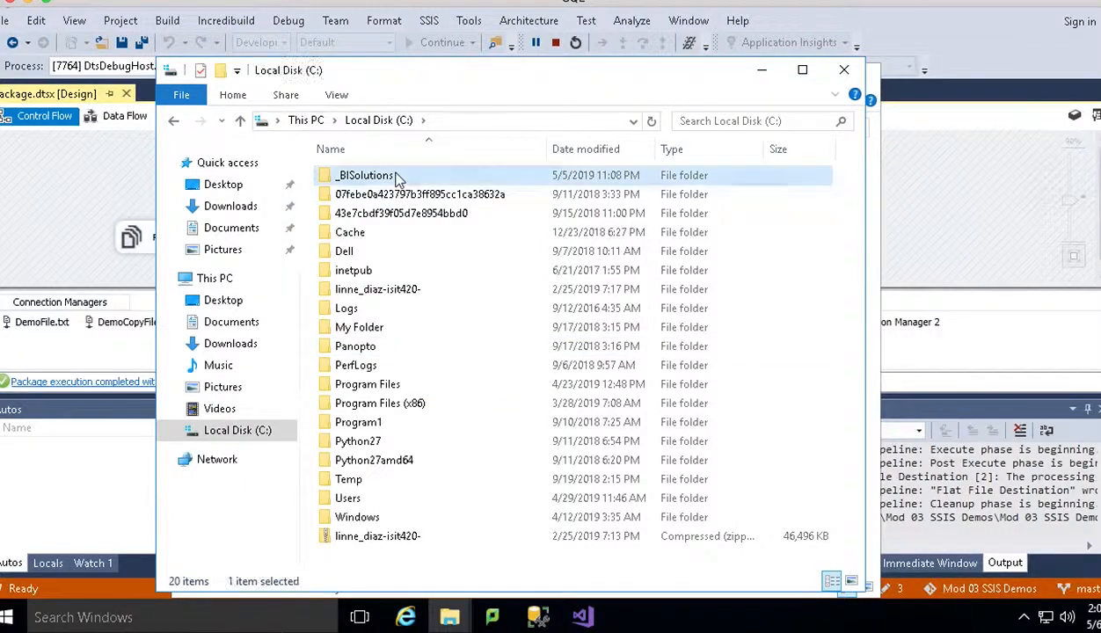
double_click(394, 177)
double_click(395, 178)
double_click(395, 179)
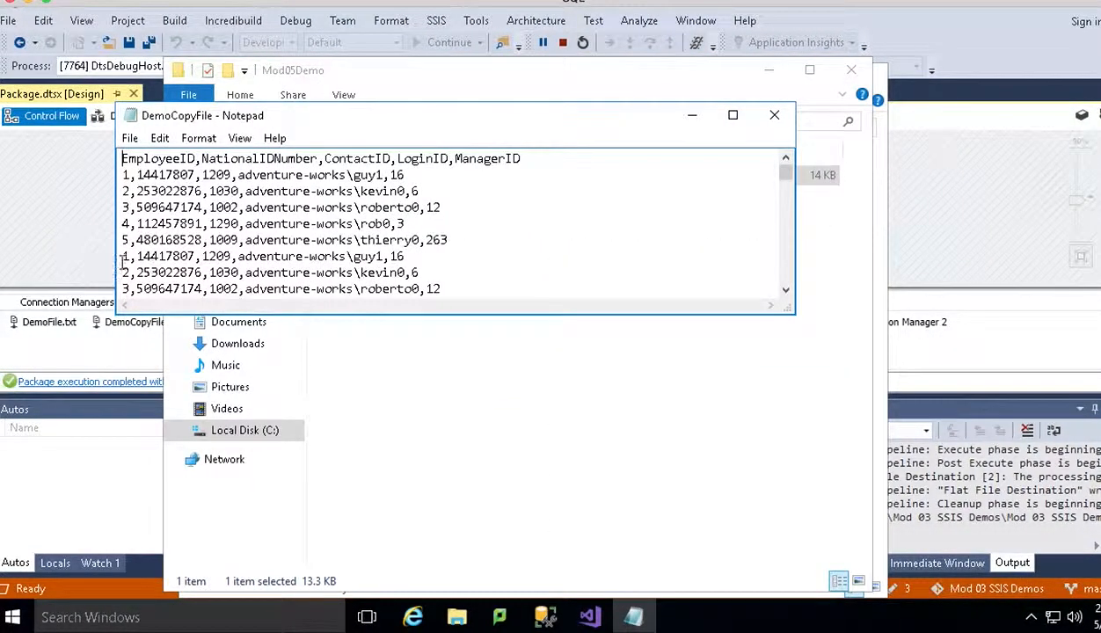
Step: Examine the database rows following the five copied source records in DemoCopyFile, and close the file
drag(122, 255, 486, 315)
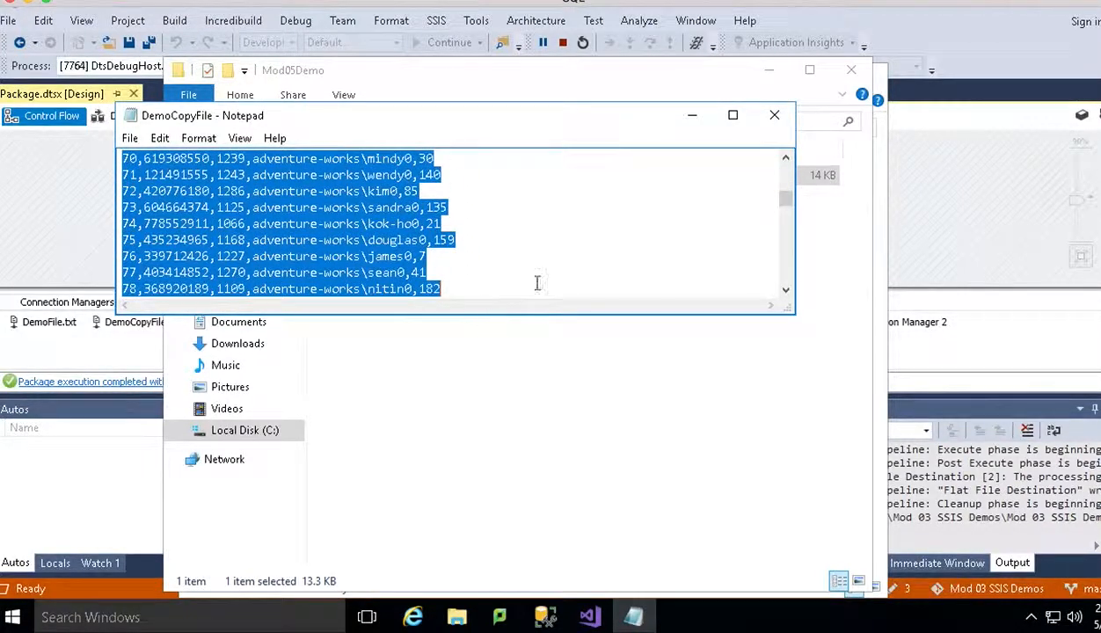
drag(783, 296, 780, 116)
click(459, 224)
scroll(459, 225, up, 20)
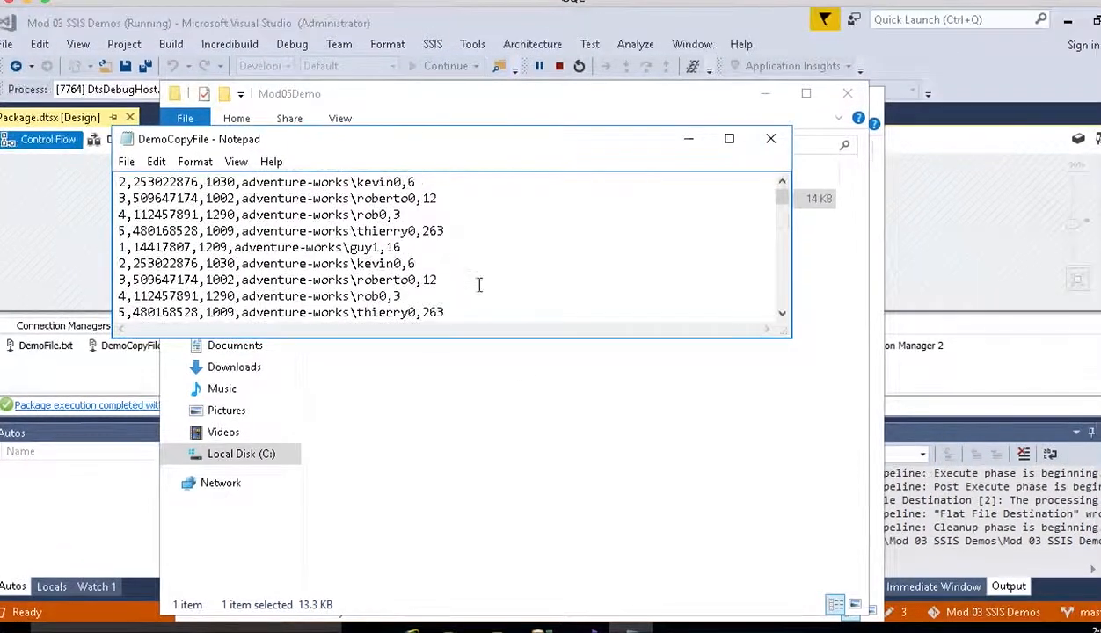
scroll(482, 281, up, 1)
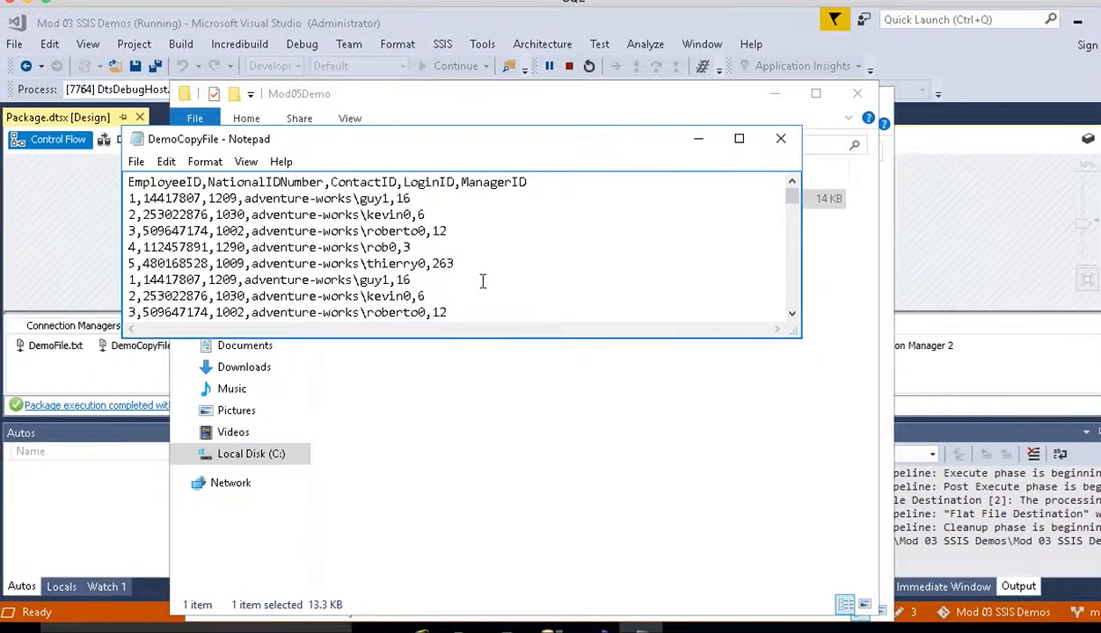
click(780, 139)
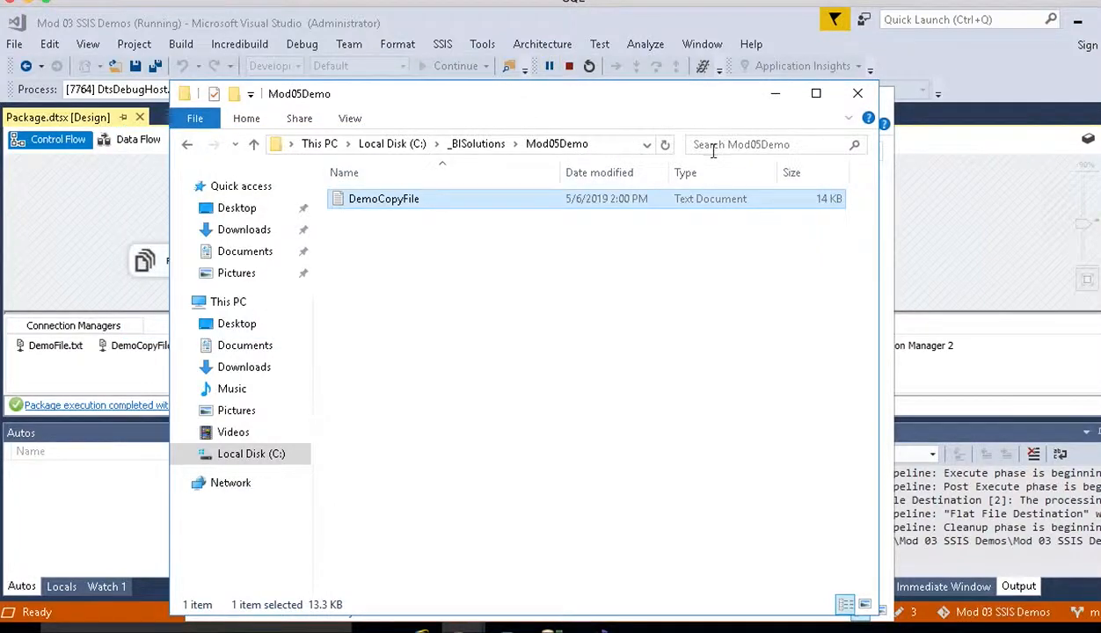